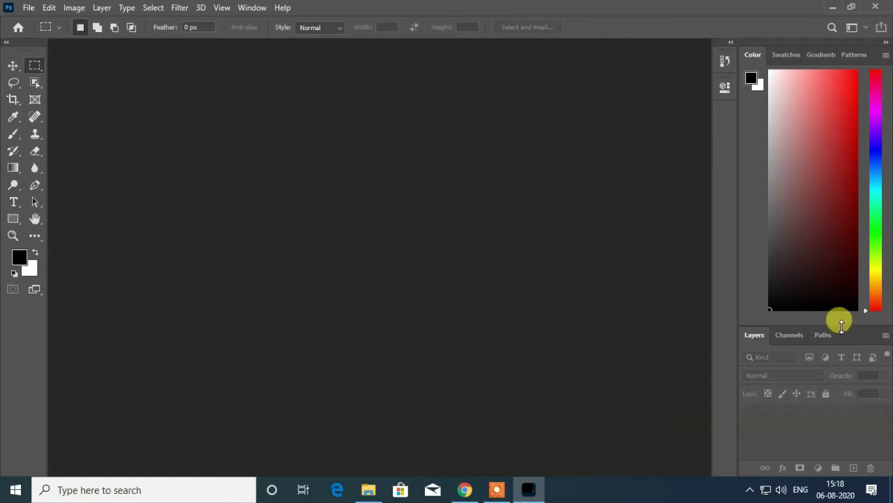
Step: Shorten the Color panel to give the Layers panel more height, and check the collapsed History and Properties panels
drag(842, 324, 822, 172)
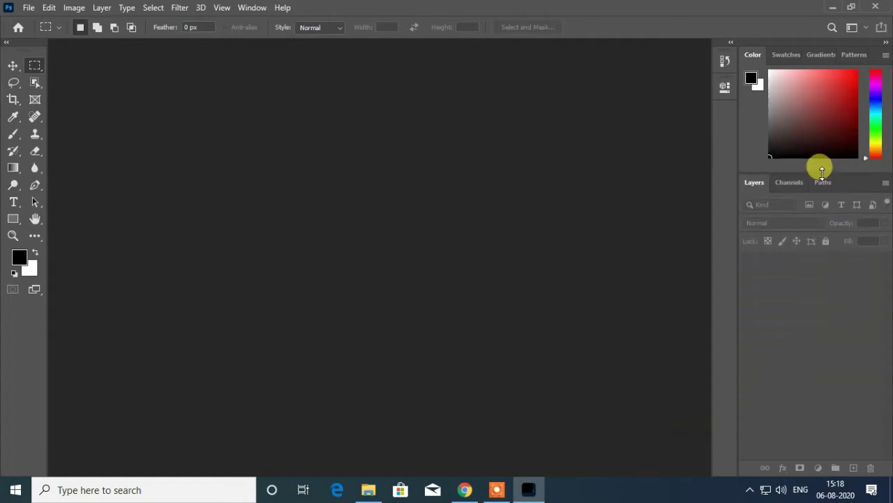
click(725, 63)
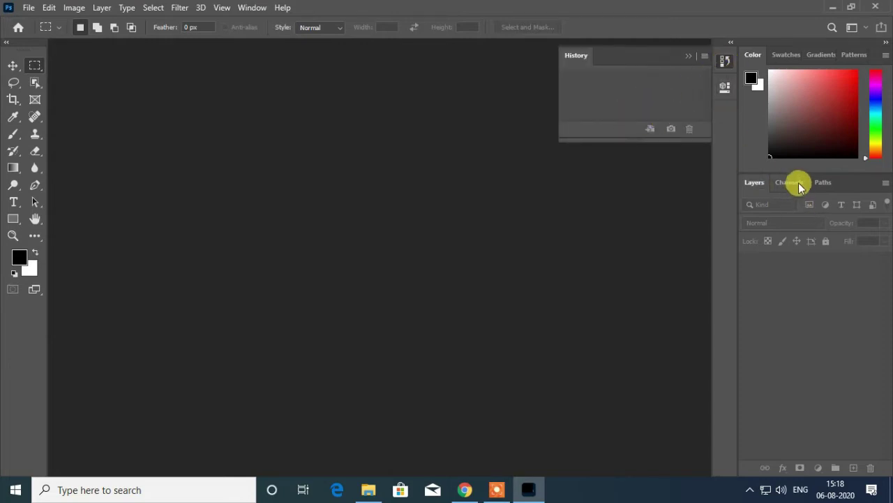
click(724, 89)
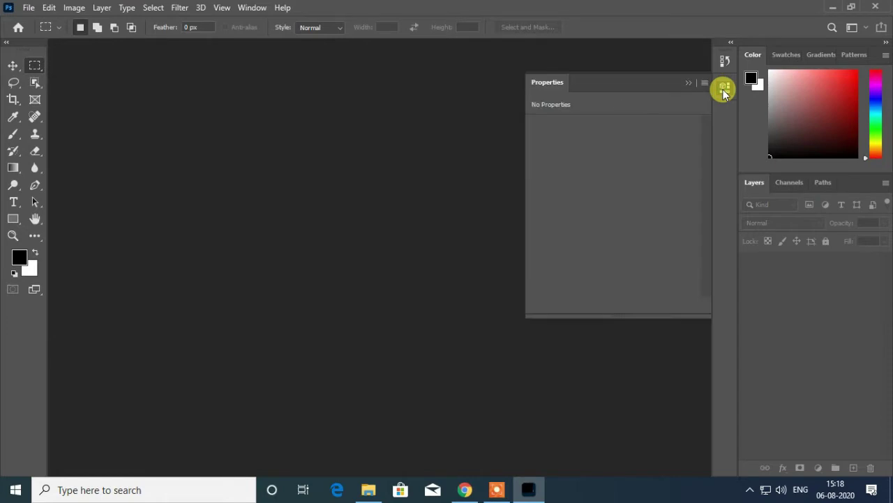
click(724, 89)
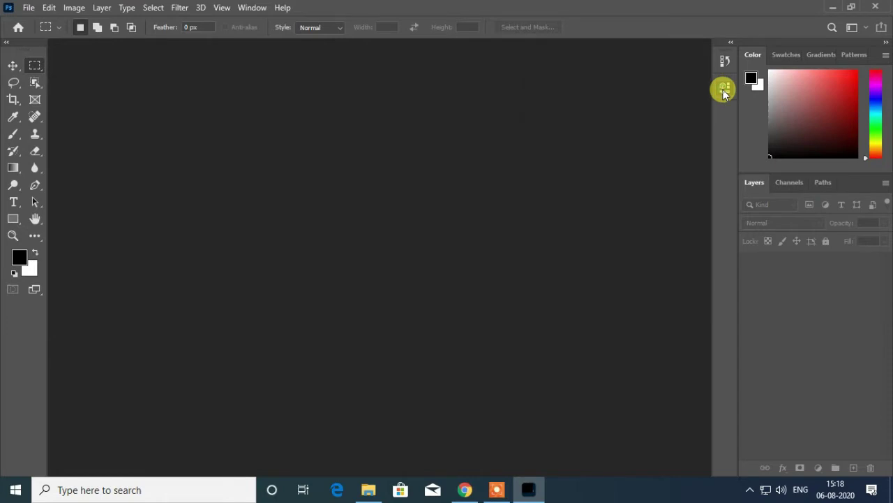
click(730, 42)
click(730, 44)
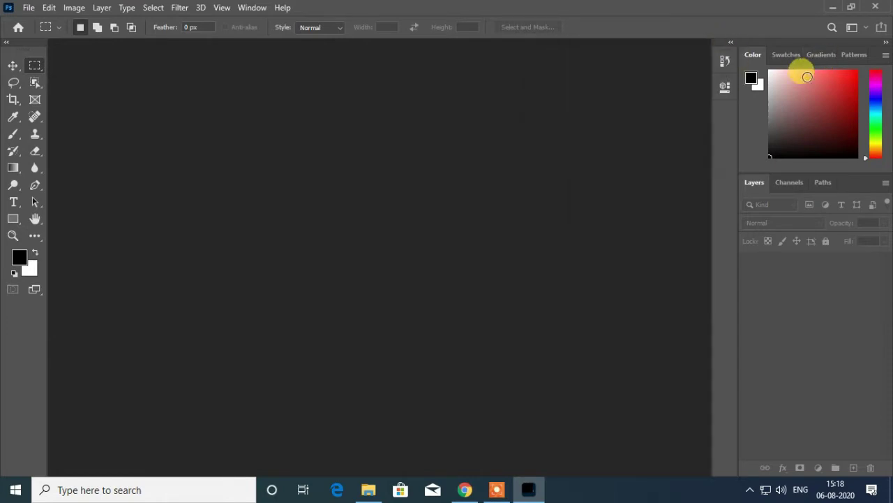
Step: Add the Paragraph and Character panels to the workspace and leave them collapsed as icons
click(250, 8)
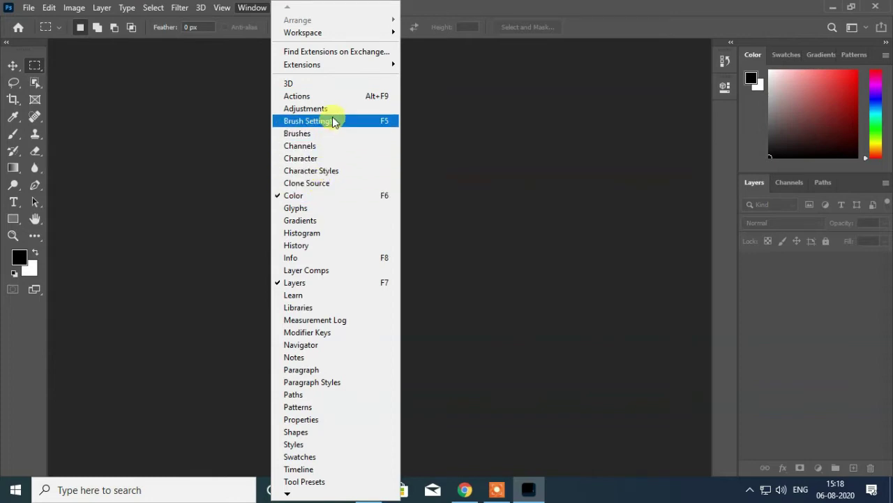
click(285, 370)
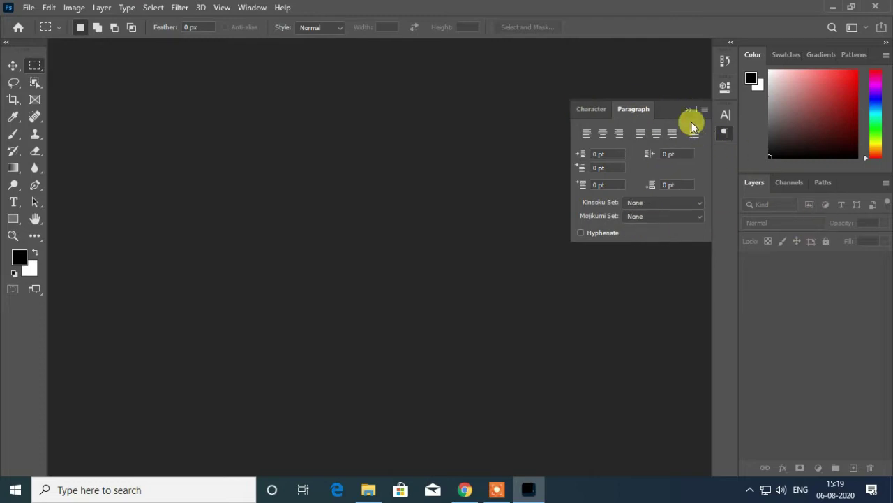
click(592, 110)
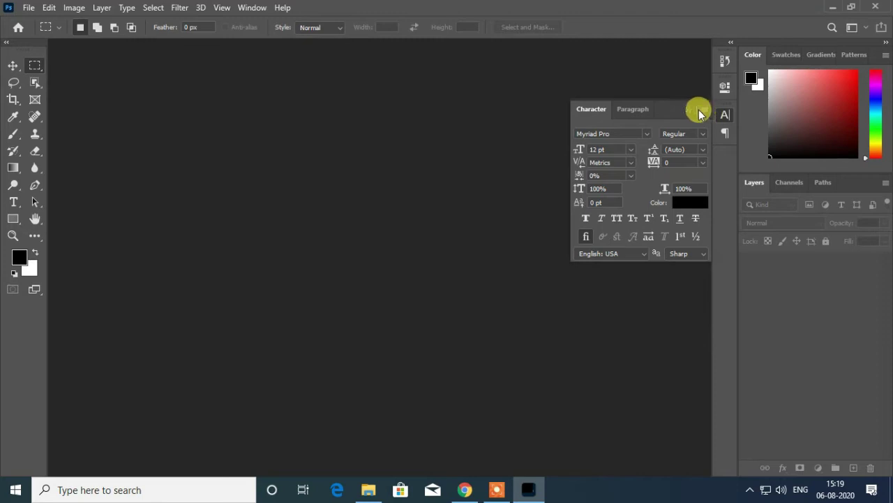
click(688, 109)
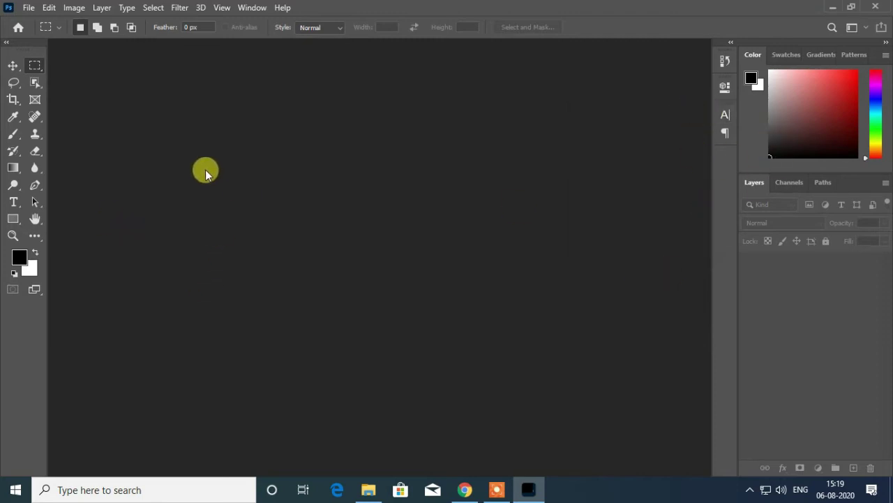
Step: Set up a new document in pixels, 1280 wide by 720 high, with a resolution of 72 pixels/centimeter
key(ctrl+n)
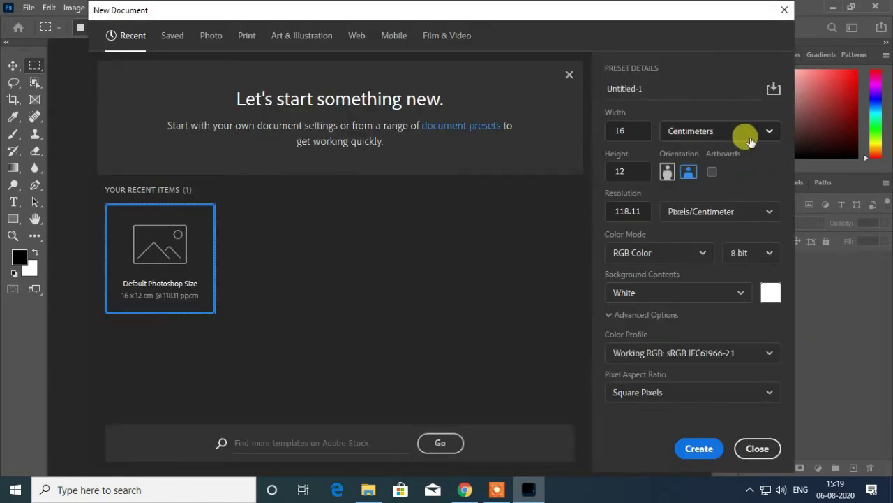
click(730, 133)
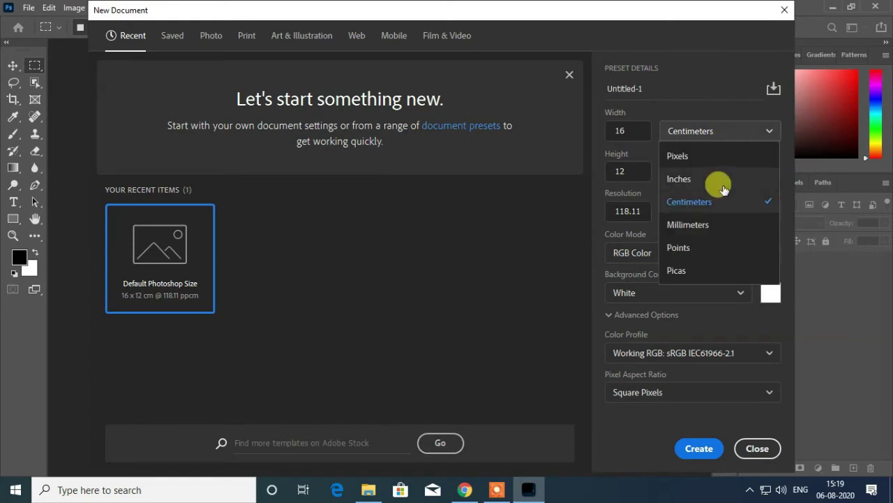
click(727, 162)
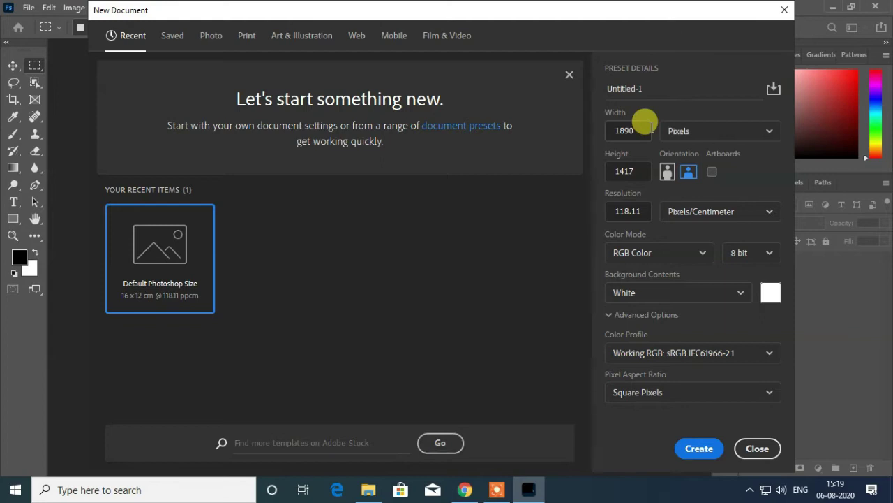
double_click(633, 129)
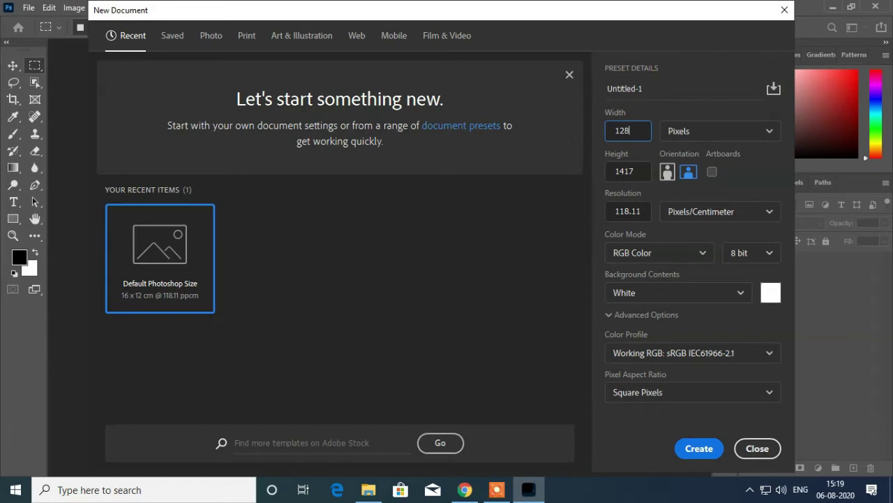
double_click(636, 169)
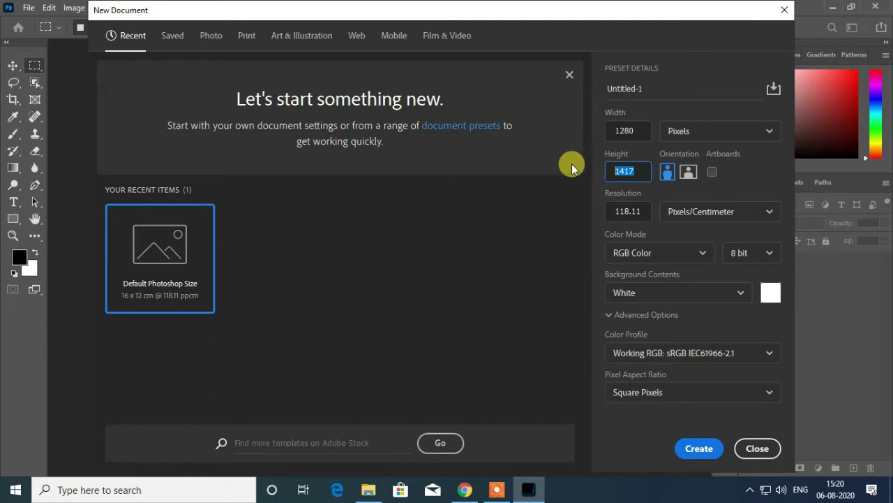
text(720)
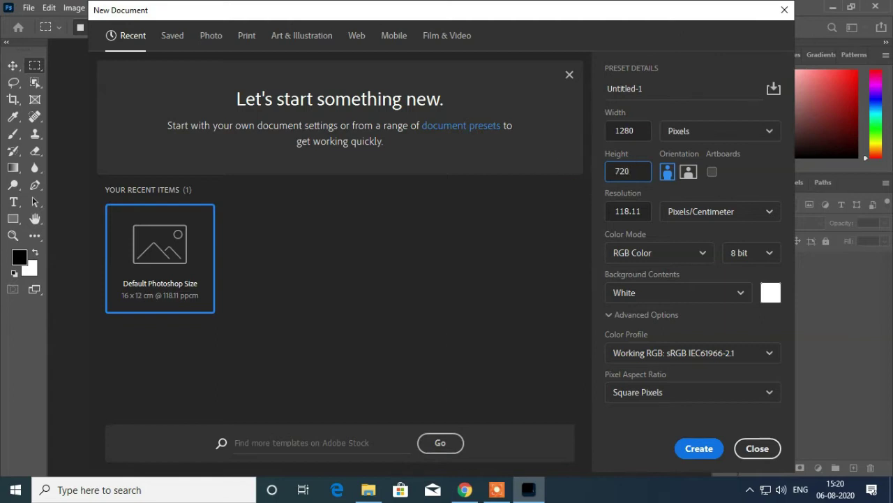
double_click(628, 211)
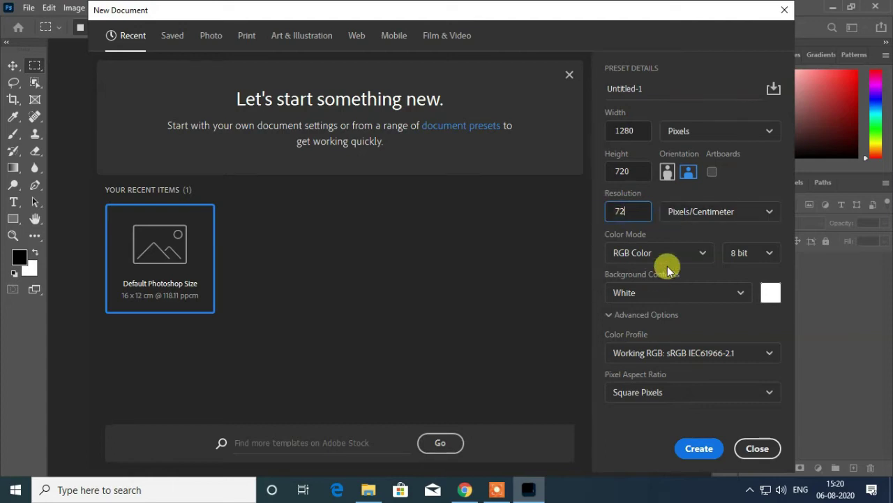
Step: Create the document with the Working RGB: sRGB IEC61966-2.1 color profile and a Square Pixels aspect ratio
click(765, 352)
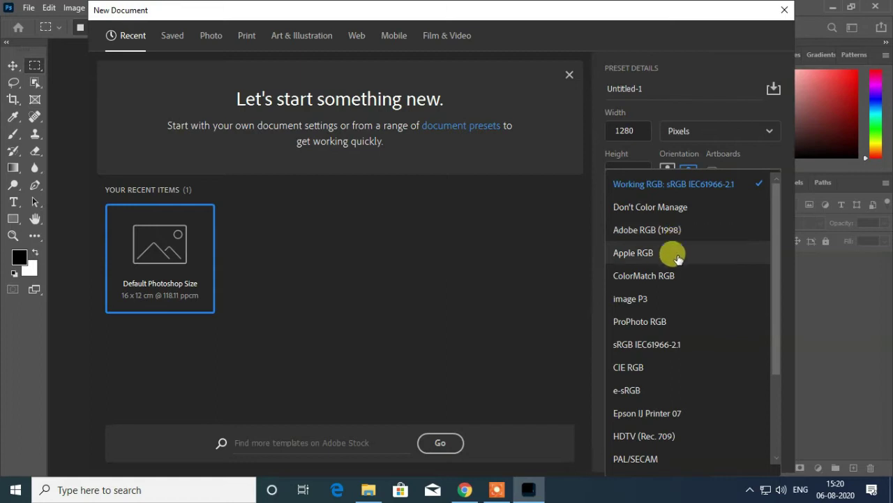
scroll(680, 293, down, 3)
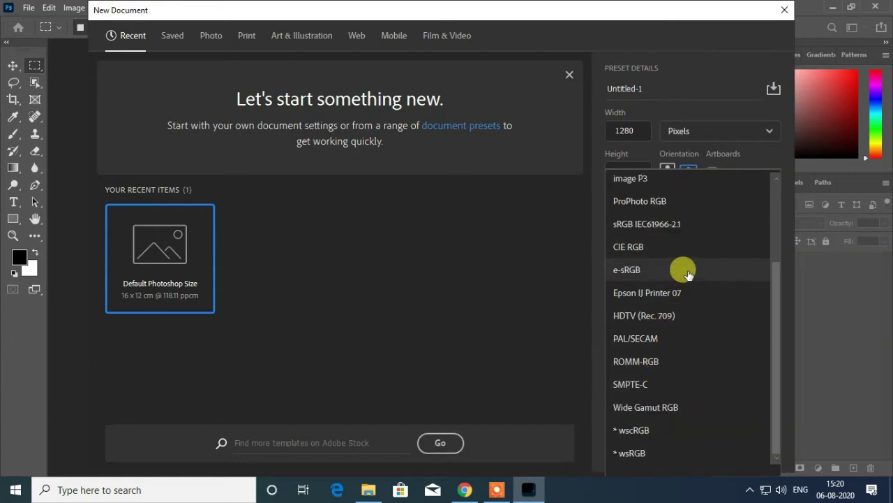
scroll(688, 274, up, 3)
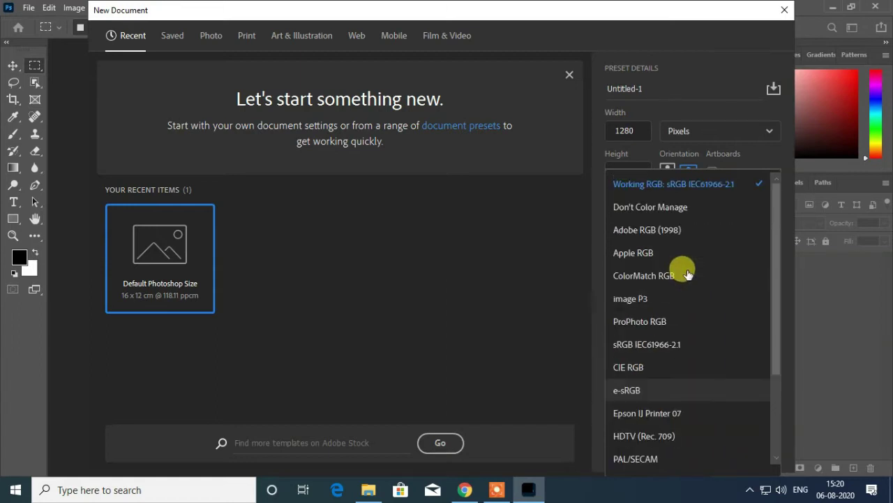
click(693, 186)
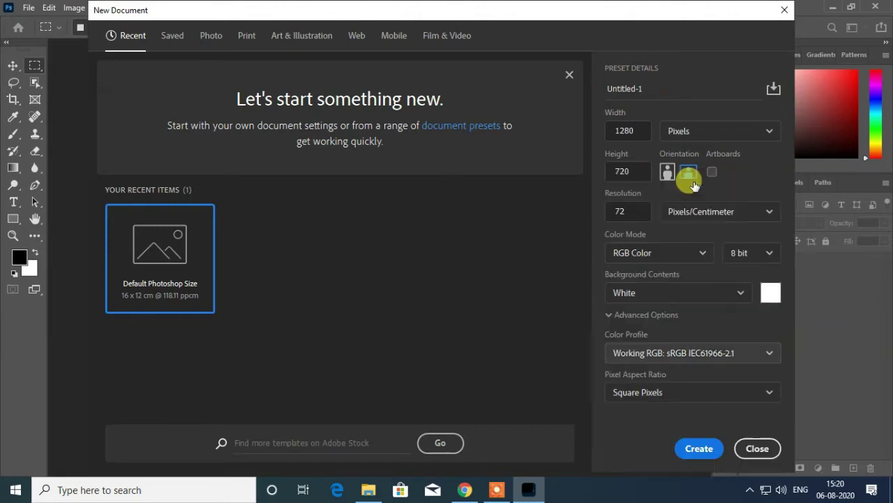
click(742, 395)
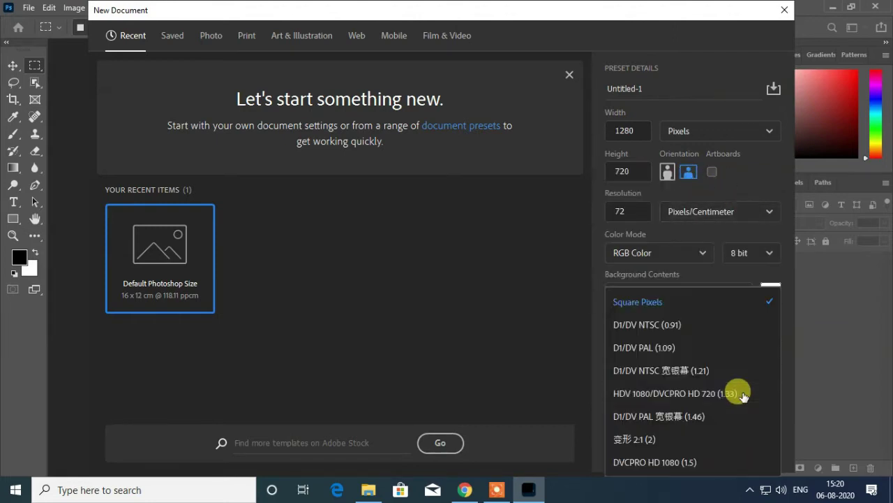
click(759, 304)
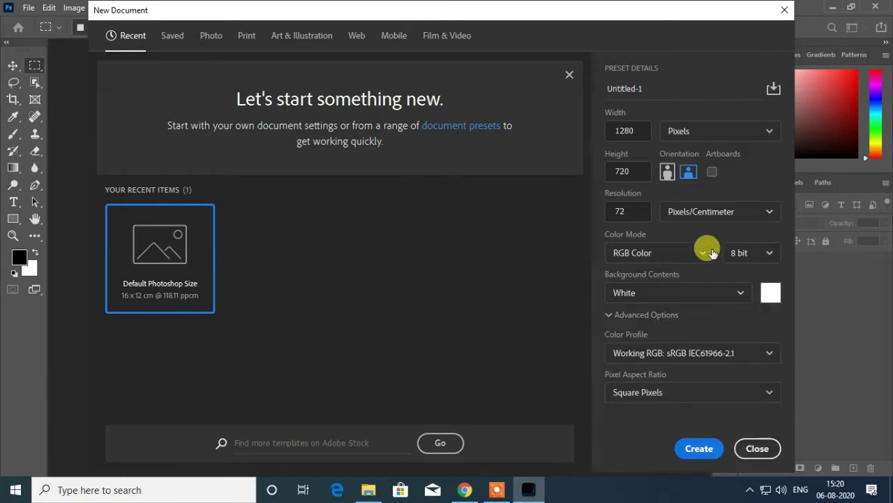
click(700, 450)
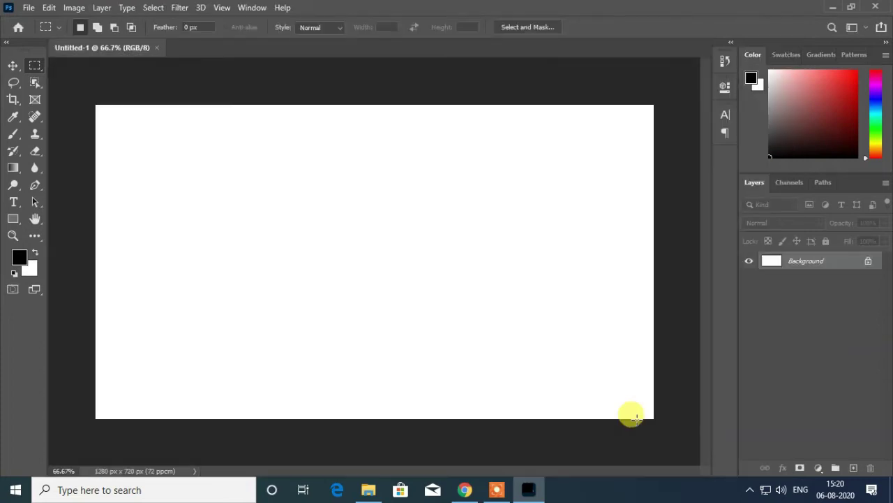
key(ctrl+0)
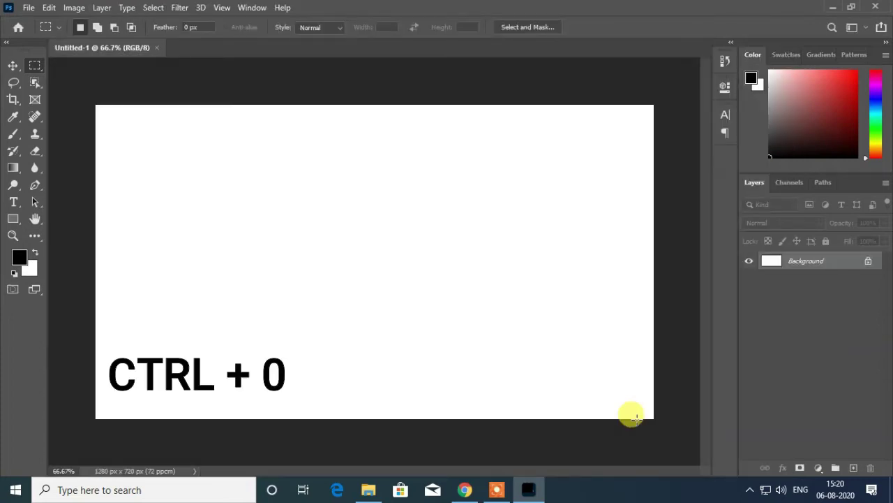
key(ctrl+0)
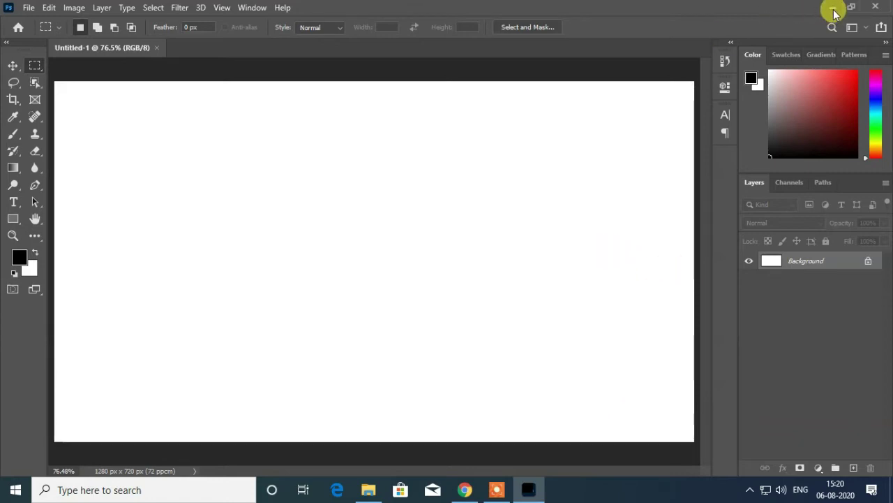
Step: Switch to Chrome, search Google for "SSO IMAGES" and show the image results
click(464, 488)
text(SSO IMAGES)
key(Return)
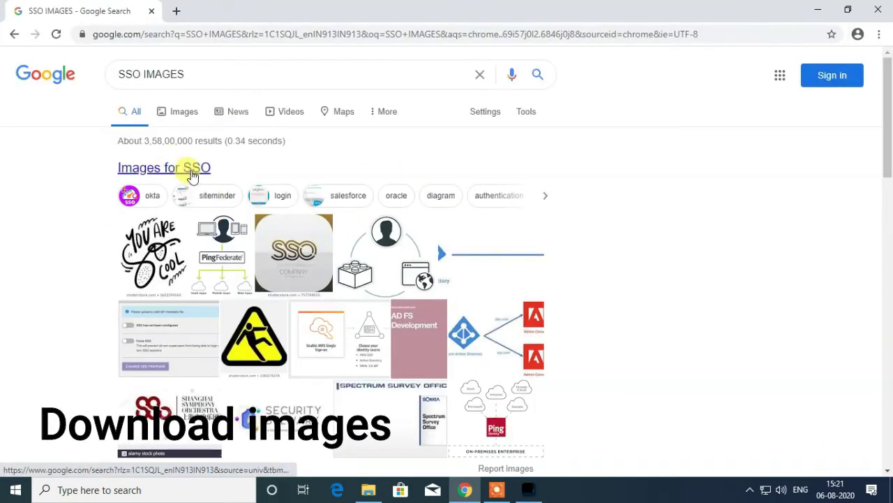
click(193, 171)
Step: Find the "SSO ID Rajasthan Login" image result from indiascheme.com, open it in a new tab and switch to that tab
scroll(349, 245, down, 5)
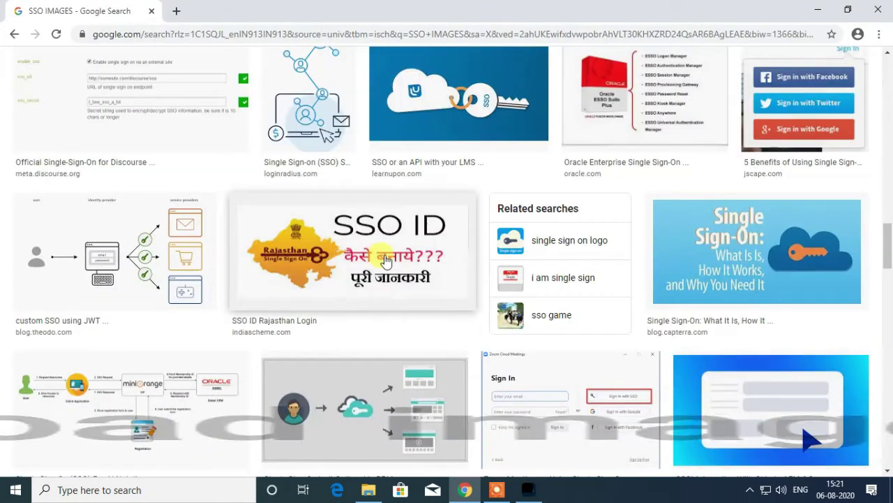
scroll(391, 261, down, 1)
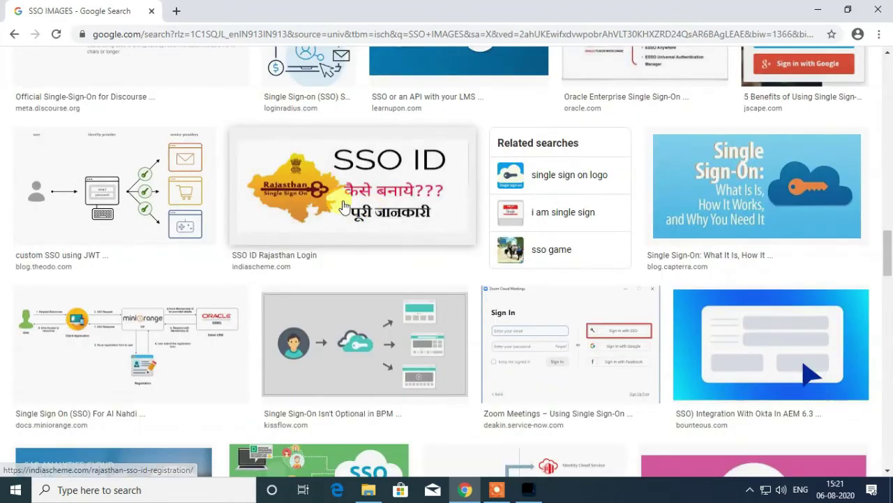
right_click(344, 206)
click(379, 199)
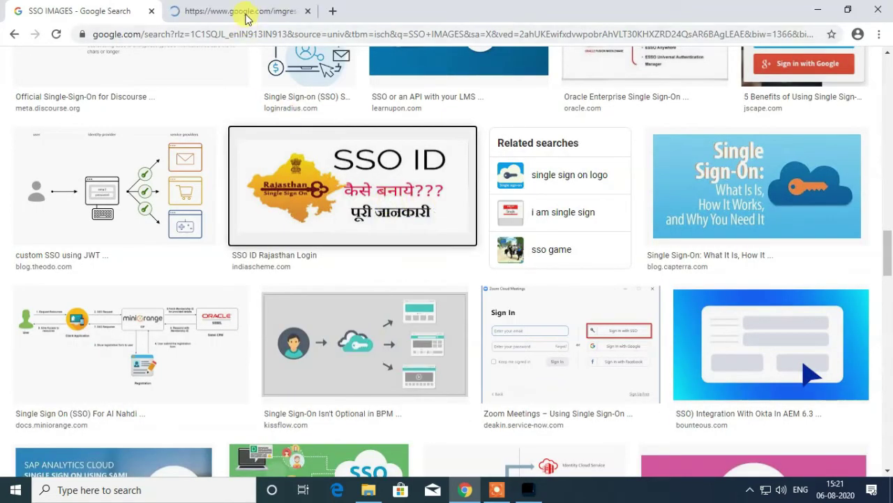
click(245, 14)
Step: Enlarge the "Rajasthan Single Sign On (40)" logo from sso.rajasthan.gov.in among the related images
scroll(488, 245, down, 1)
scroll(486, 243, up, 2)
scroll(473, 258, down, 3)
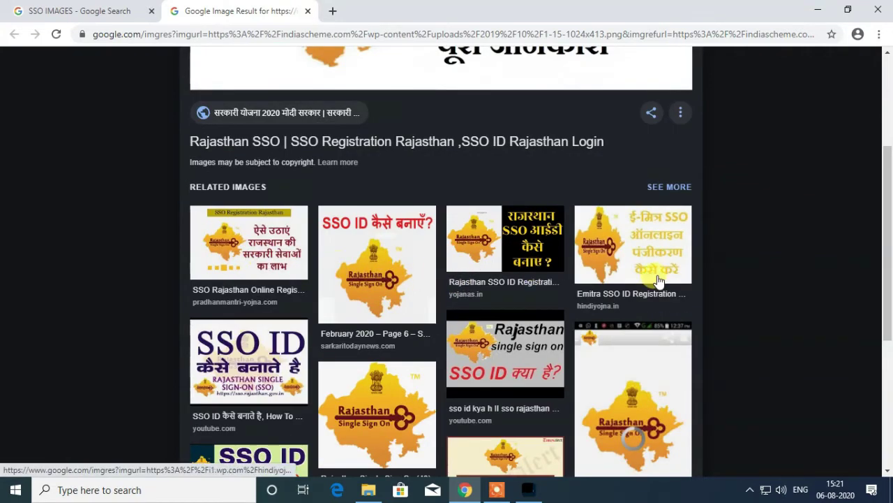
scroll(533, 271, down, 2)
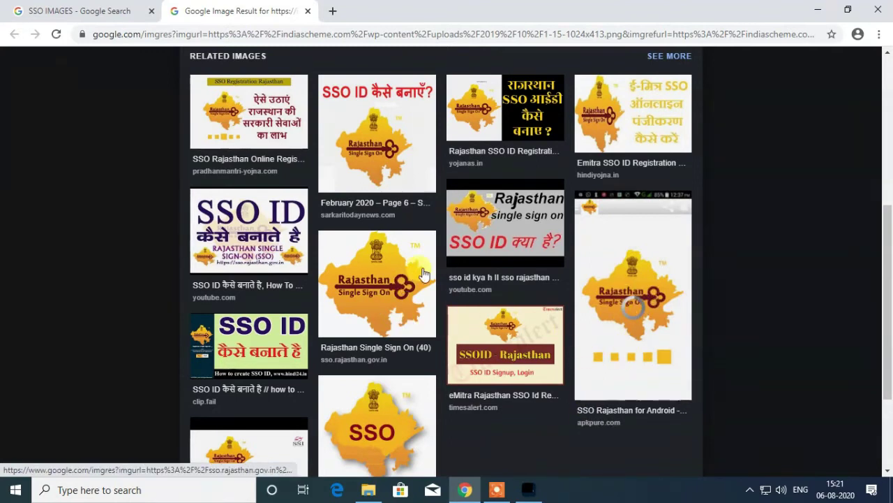
click(391, 284)
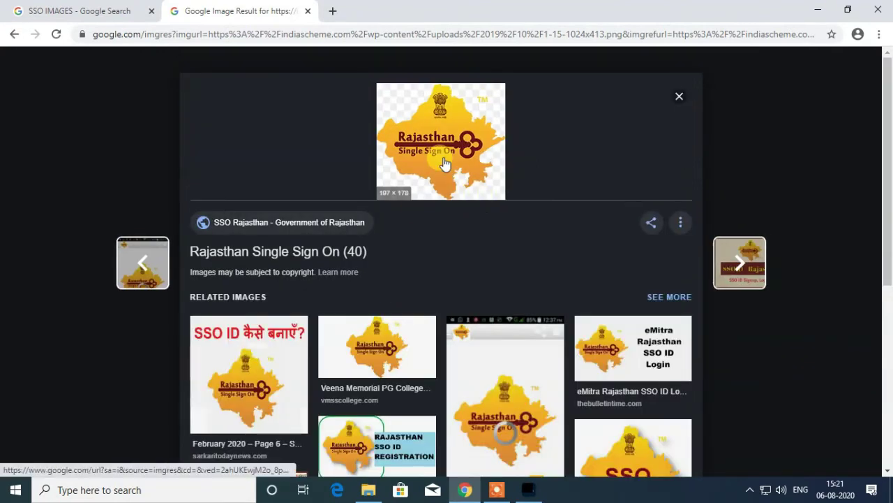
Step: Open the "Rajasthan Single Sign On (40)" logo image by itself in a new tab and switch to that tab
click(441, 159)
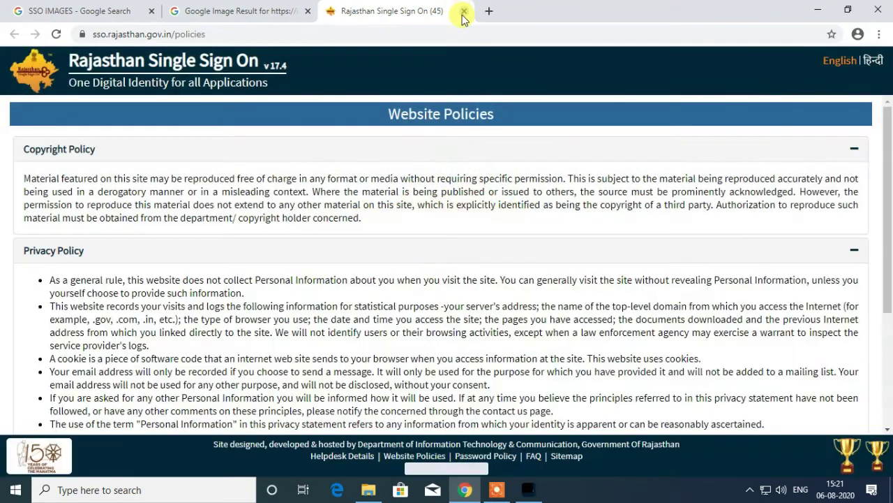
click(462, 15)
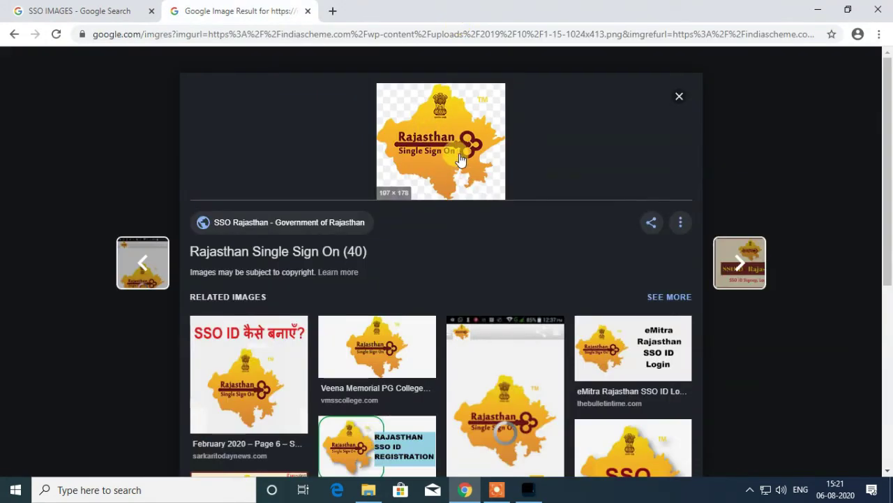
right_click(460, 152)
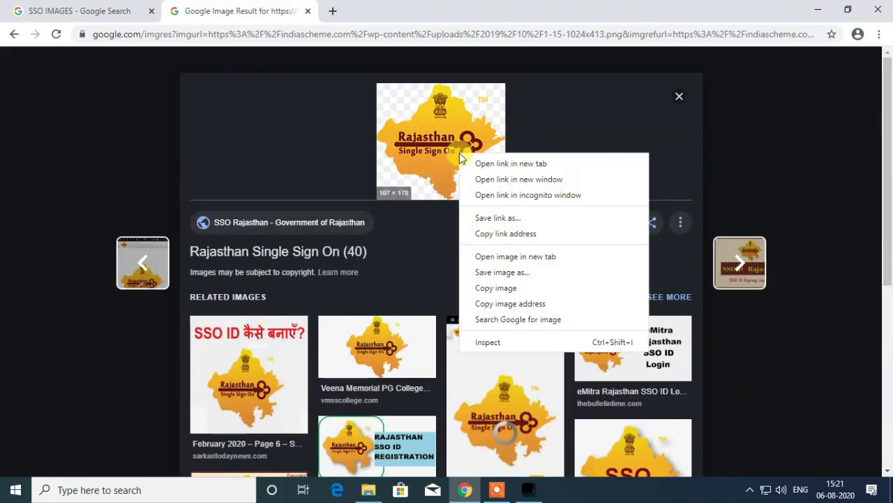
click(530, 256)
click(390, 12)
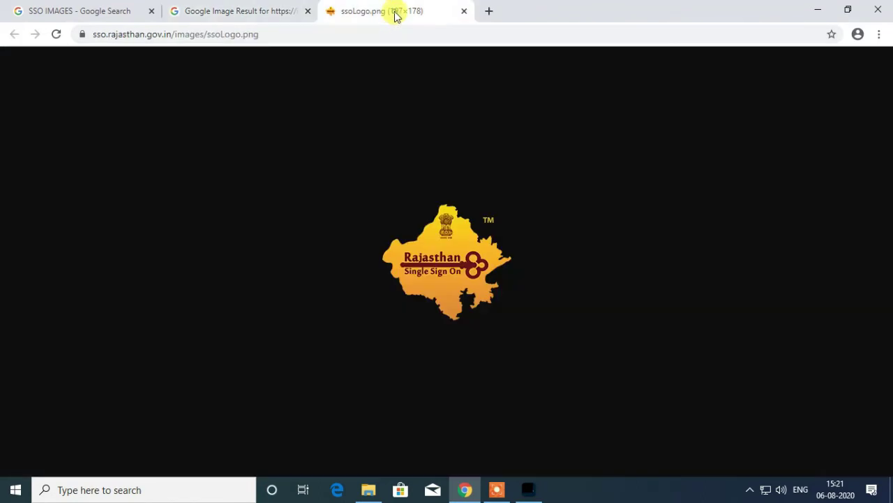
Step: Save the logo as the PNG image ssoLogo in the Pictures folder and close its tab
right_click(471, 237)
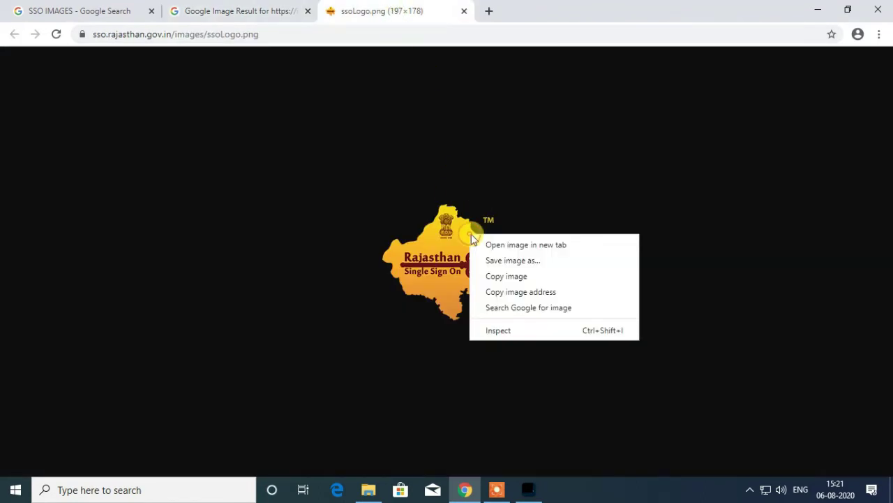
click(526, 261)
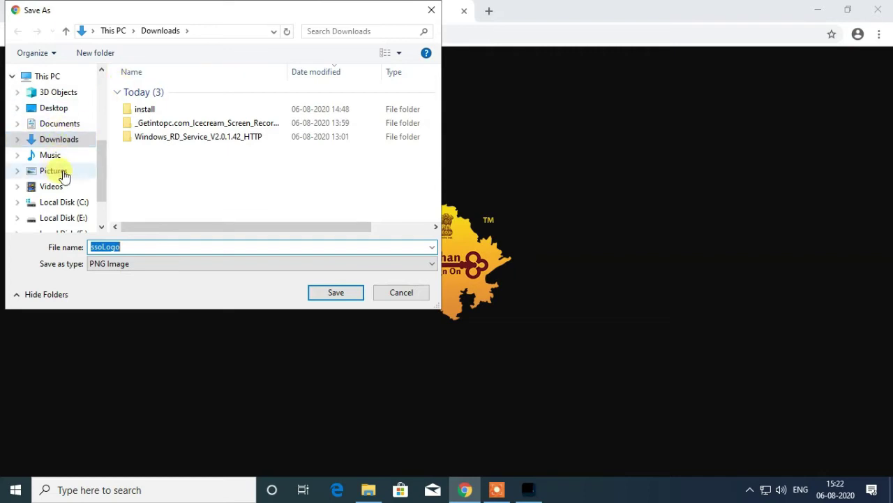
click(61, 171)
click(335, 291)
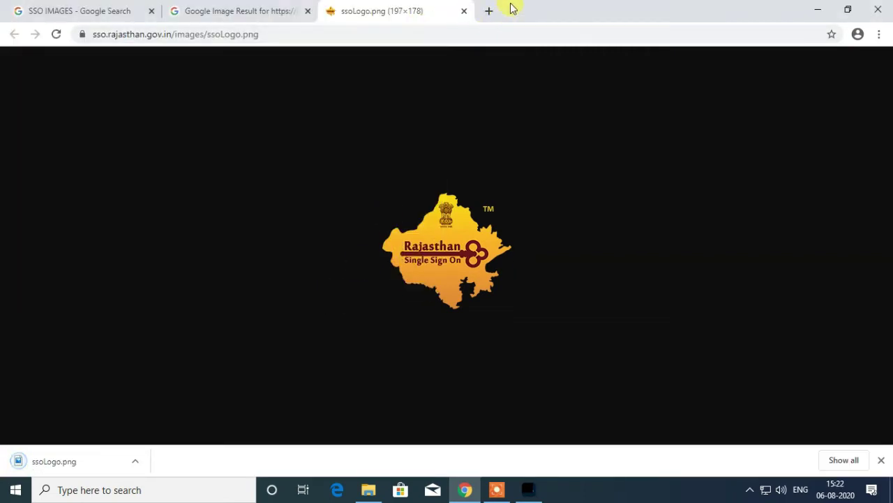
click(464, 12)
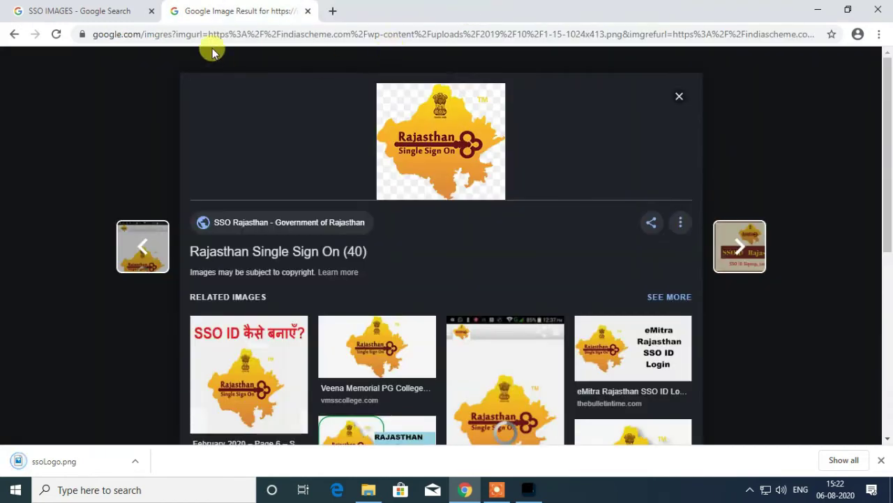
Step: Close the logo result tab, search Google Images for "LIGHT IMAGES" and look through the results for a background
click(307, 12)
key(Return)
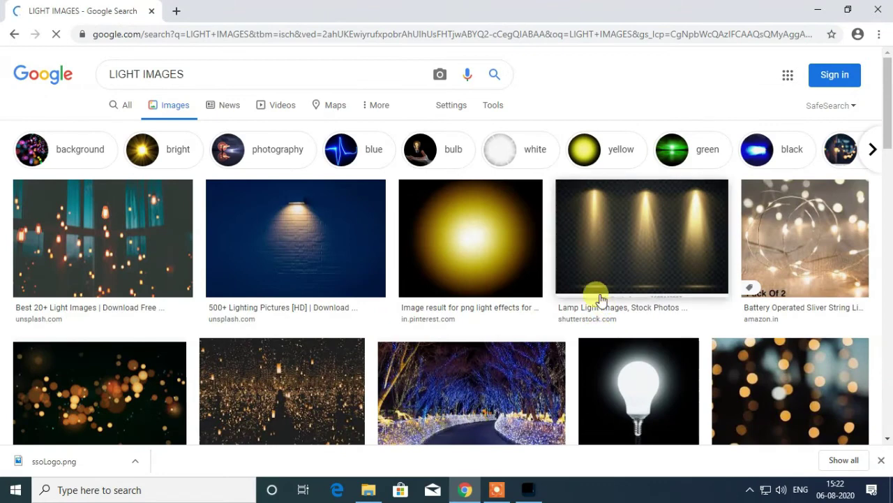
scroll(376, 222, down, 2)
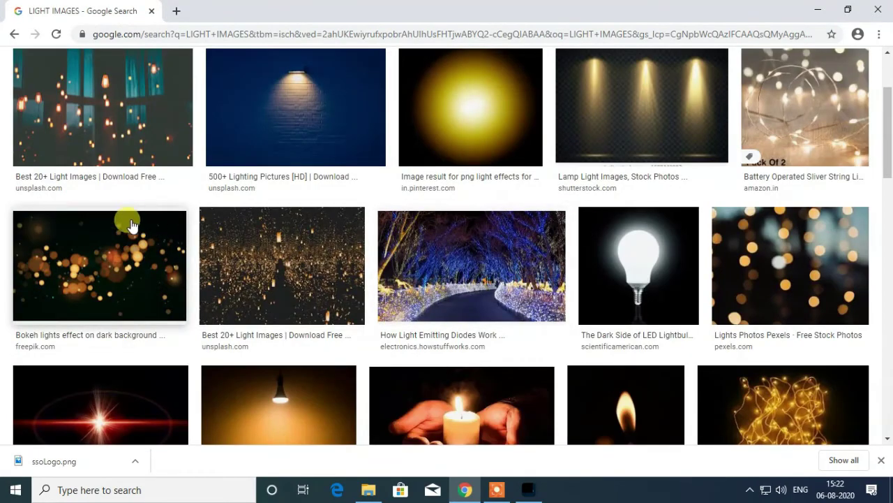
scroll(176, 223, up, 1)
scroll(629, 207, down, 4)
scroll(559, 223, down, 1)
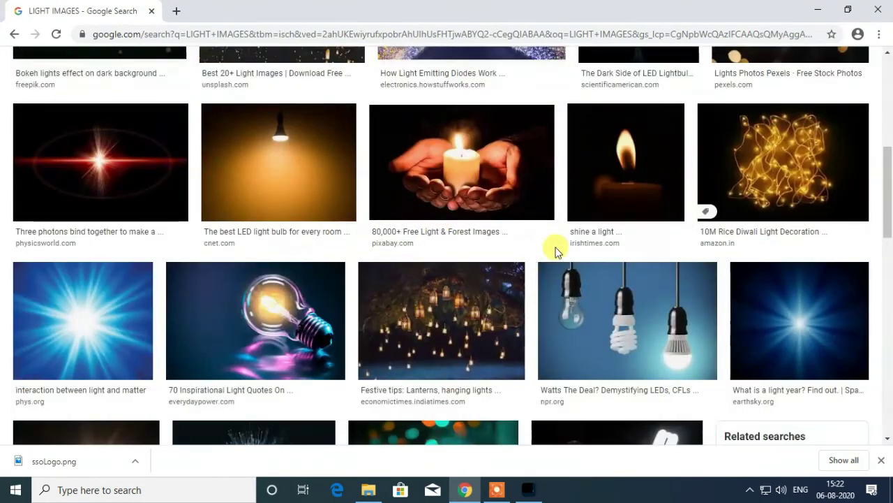
scroll(418, 284, down, 3)
scroll(354, 277, down, 4)
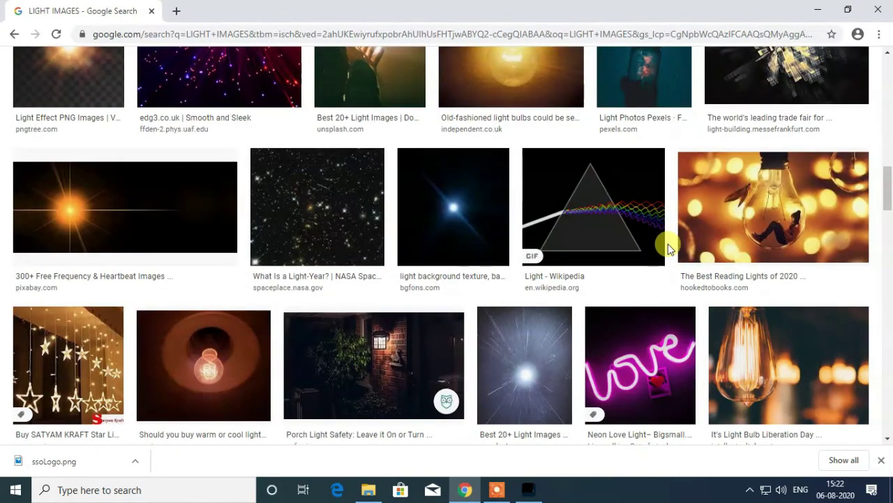
scroll(243, 174, up, 5)
Step: Open the blue brick wall lamp photo "500+ Lighting Pictures [HD]" from unsplash.com at full size in its own tab
right_click(286, 168)
click(337, 176)
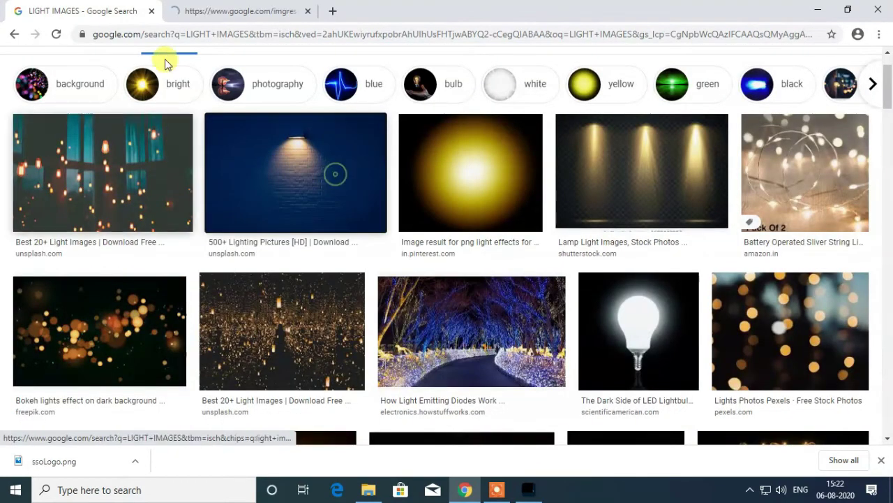
click(207, 11)
right_click(460, 200)
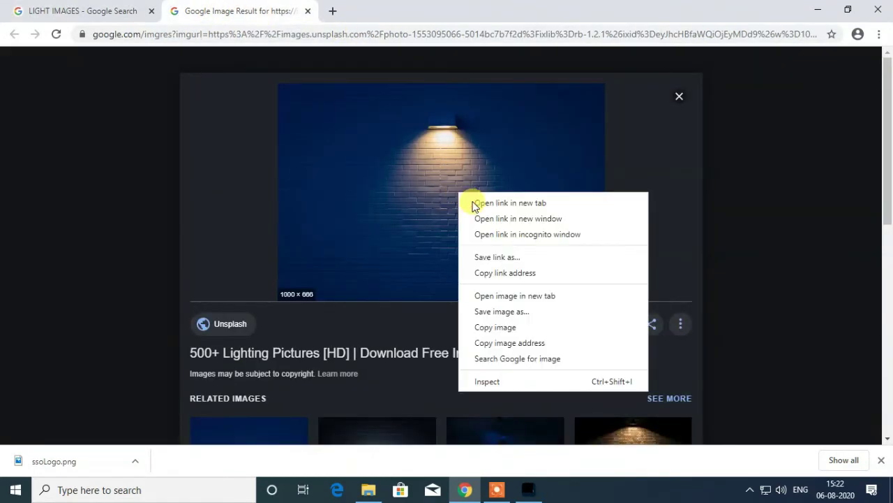
click(531, 300)
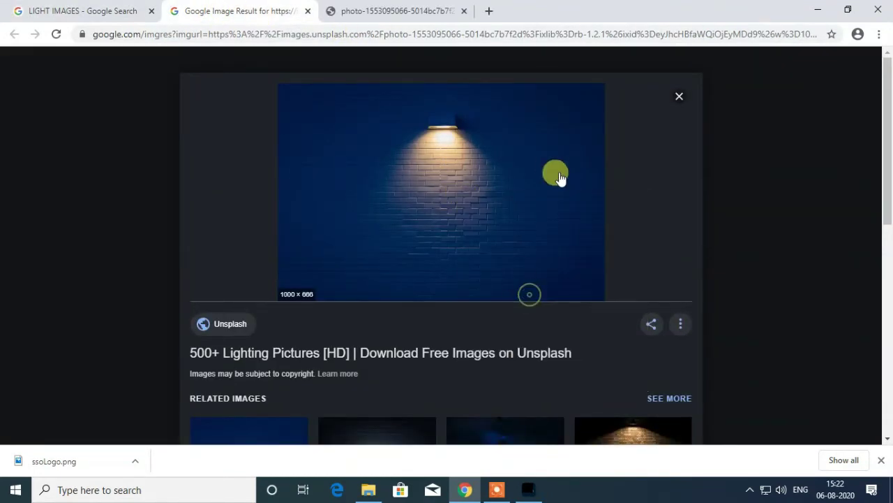
click(381, 14)
right_click(433, 222)
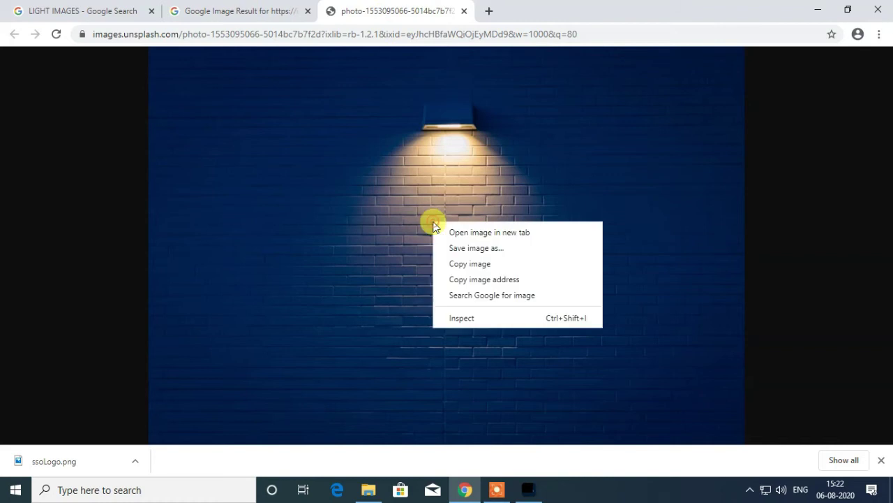
click(518, 248)
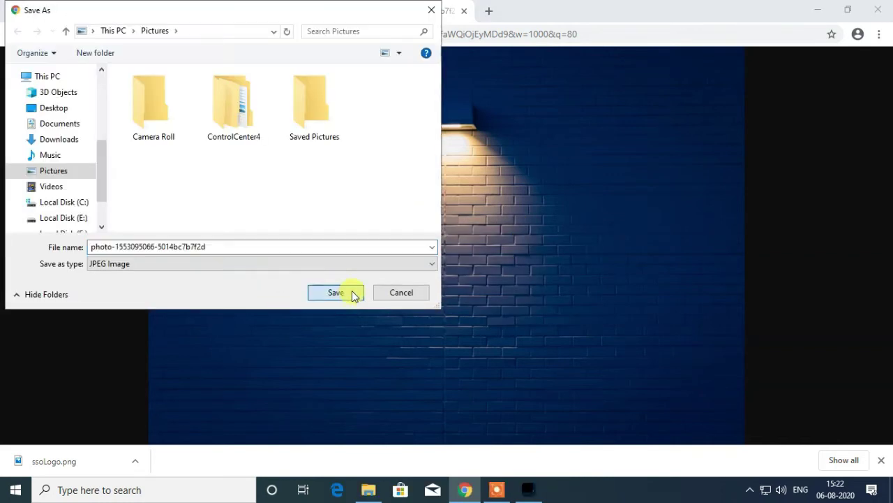
click(336, 292)
click(464, 10)
scroll(454, 259, down, 5)
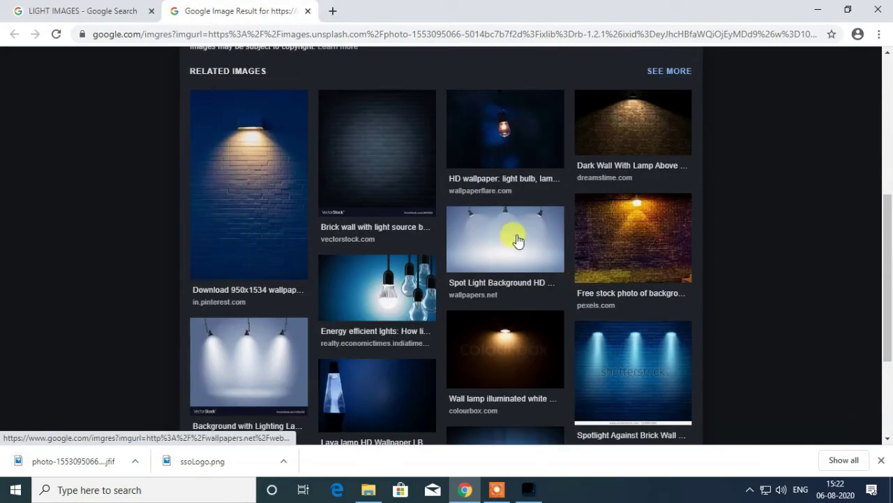
scroll(429, 225, down, 2)
scroll(485, 206, up, 7)
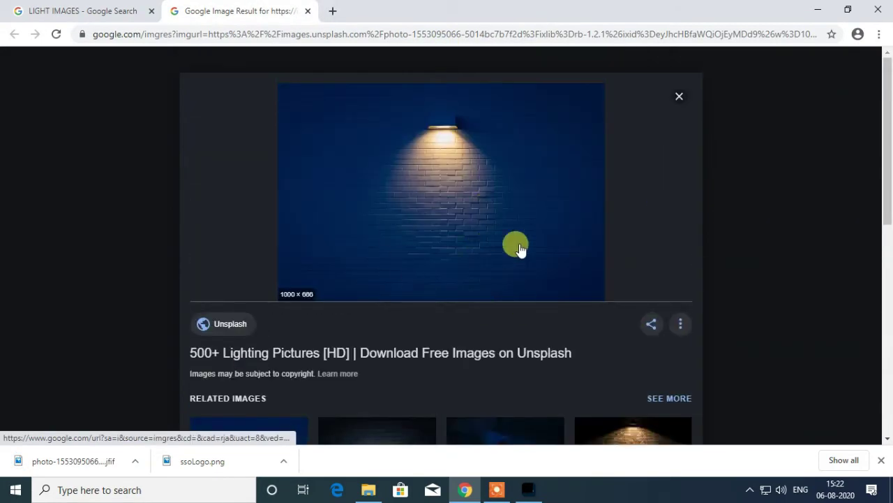
click(308, 12)
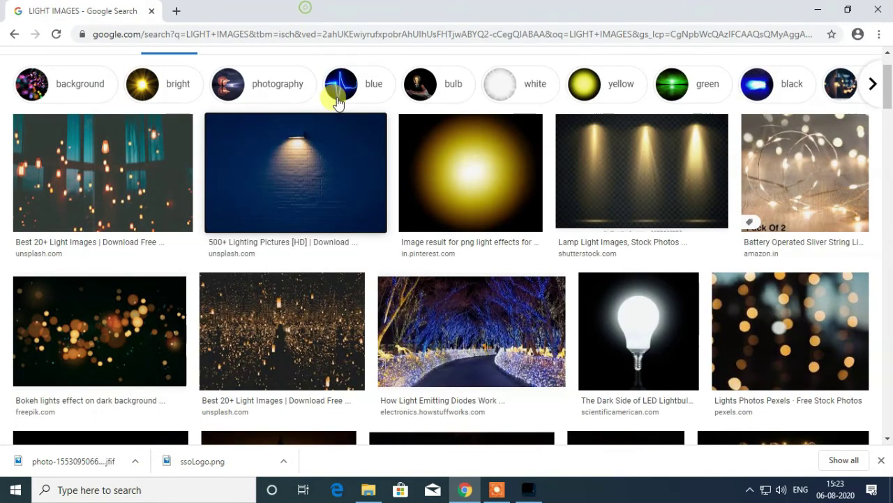
Step: Switch to Photoshop, show the Pictures folder in File Explorer and bring the saved lamp photo over to Photoshop
scroll(461, 185, down, 3)
click(529, 489)
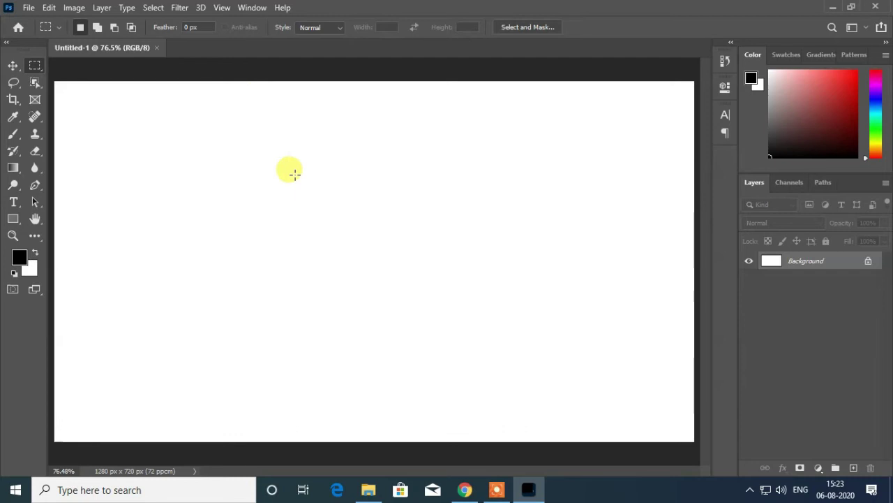
click(368, 489)
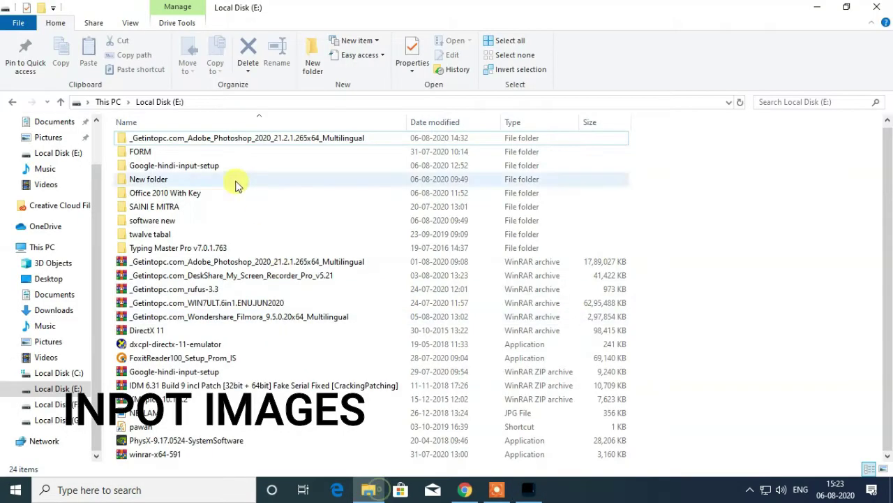
click(51, 341)
drag(358, 163, 268, 50)
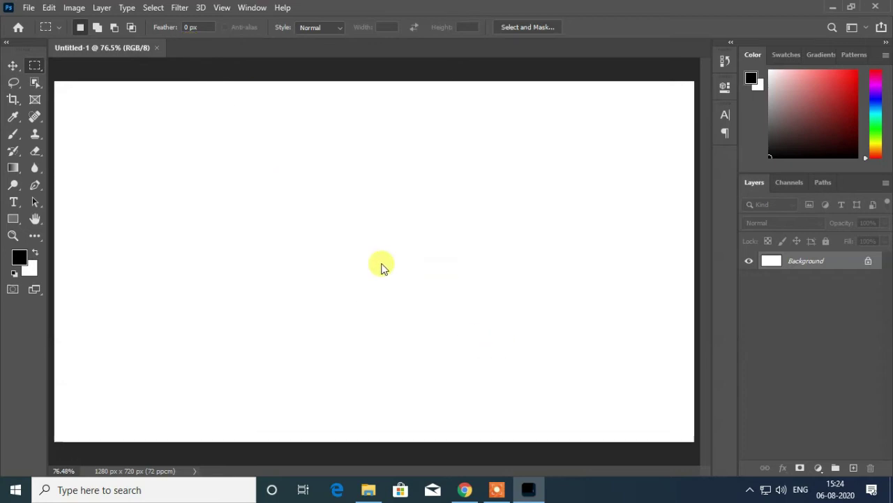
Step: Move the opened lamp photo with the Move tool into the Untitled-1 document as a new layer
drag(54, 275, 384, 302)
key(v)
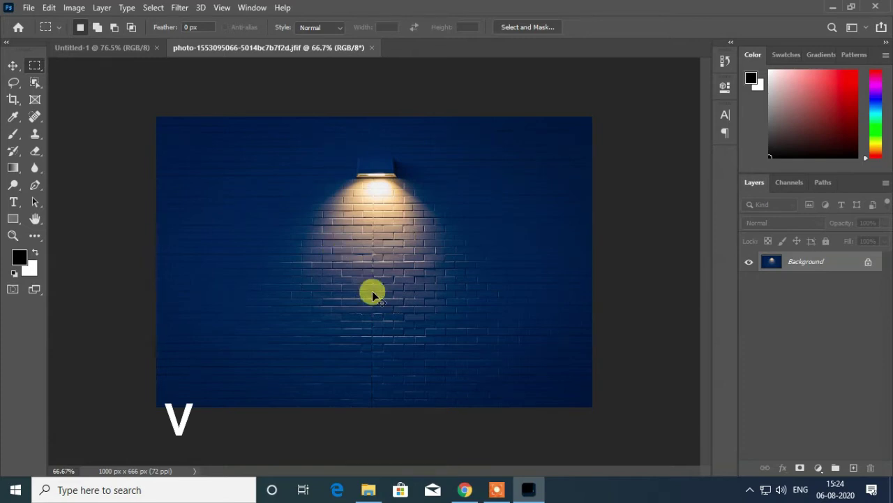
drag(357, 298, 300, 228)
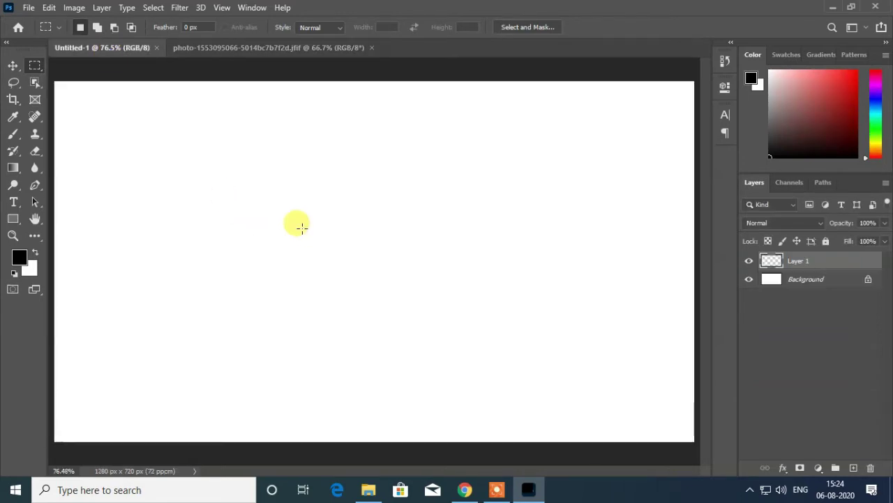
Step: Free-transform the lamp photo layer to about 130% and position it so it covers the whole 1280 × 720 canvas
key(ctrl+t)
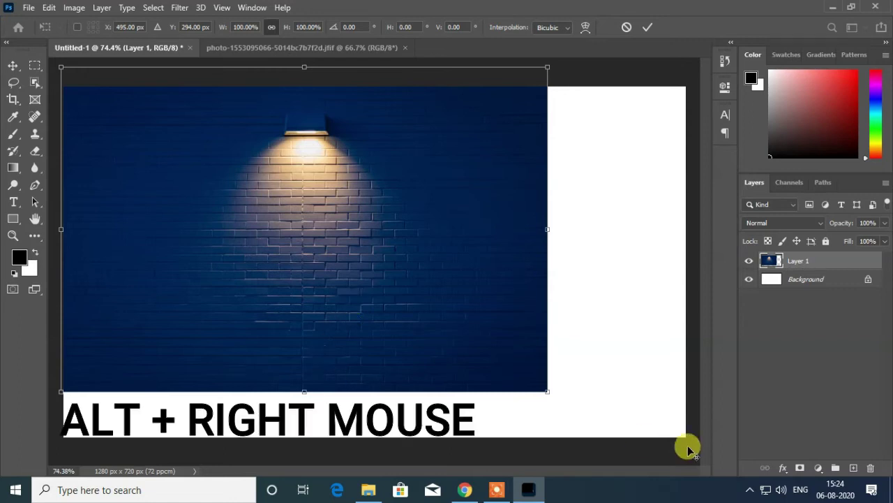
drag(549, 392, 585, 409)
mouse_move(513, 321)
mouse_down()
mouse_move(538, 339)
mouse_move(512, 333)
mouse_up()
drag(598, 433, 636, 458)
drag(529, 359, 560, 365)
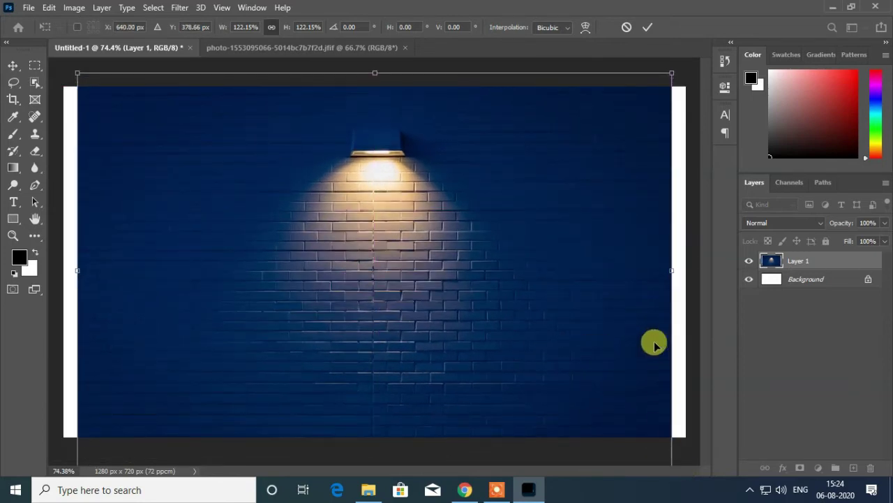
scroll(622, 331, down, 1)
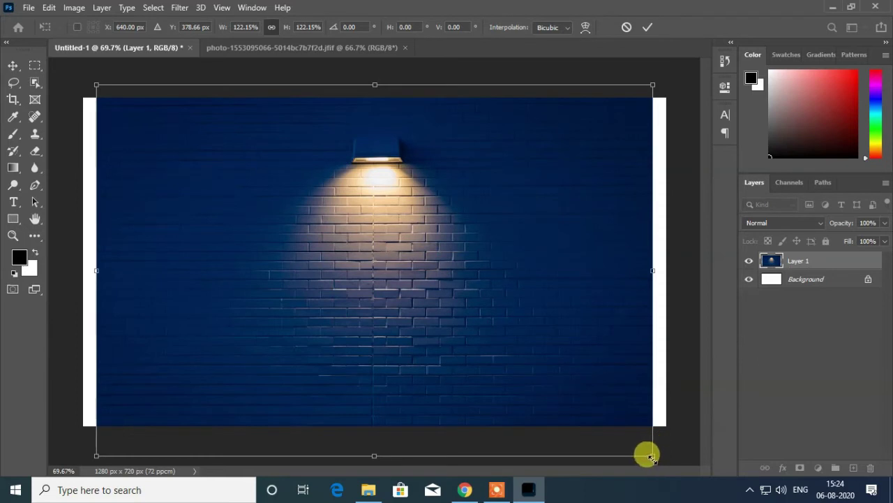
drag(651, 457, 663, 472)
drag(558, 355, 562, 383)
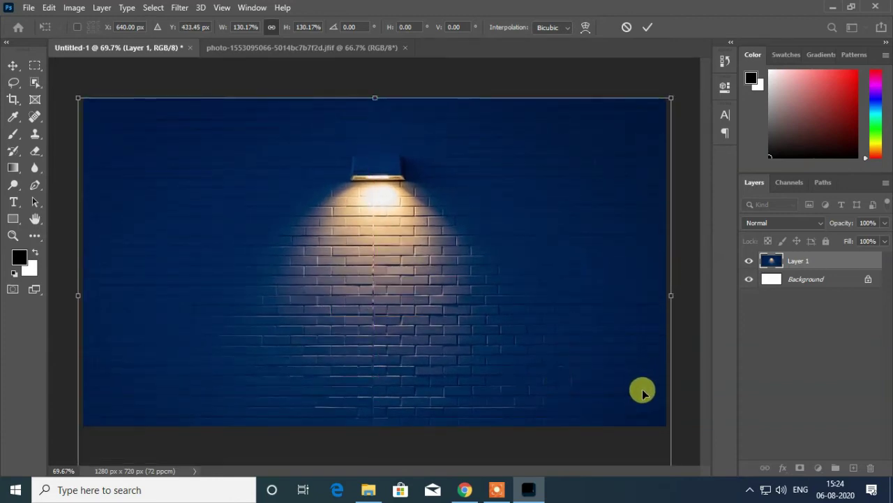
key(Return)
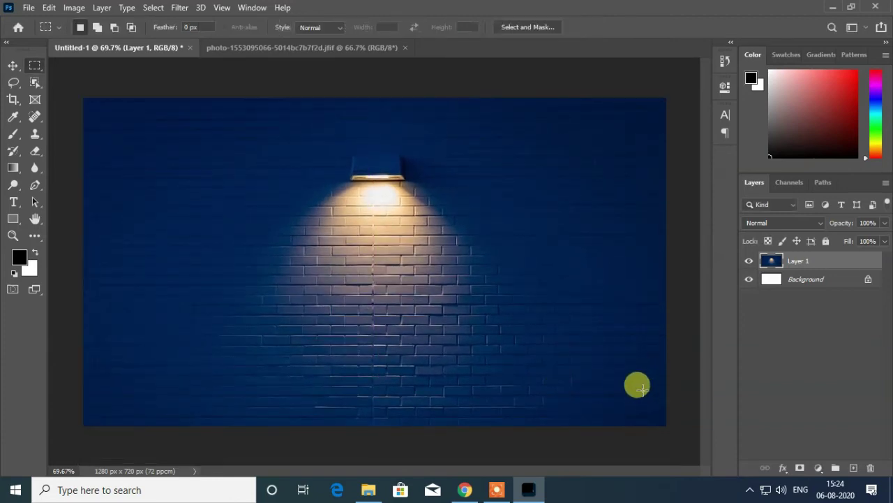
Step: Open ssoLogo.png from the Pictures folder as a separate document in Photoshop
click(370, 491)
click(419, 175)
drag(452, 301, 451, 48)
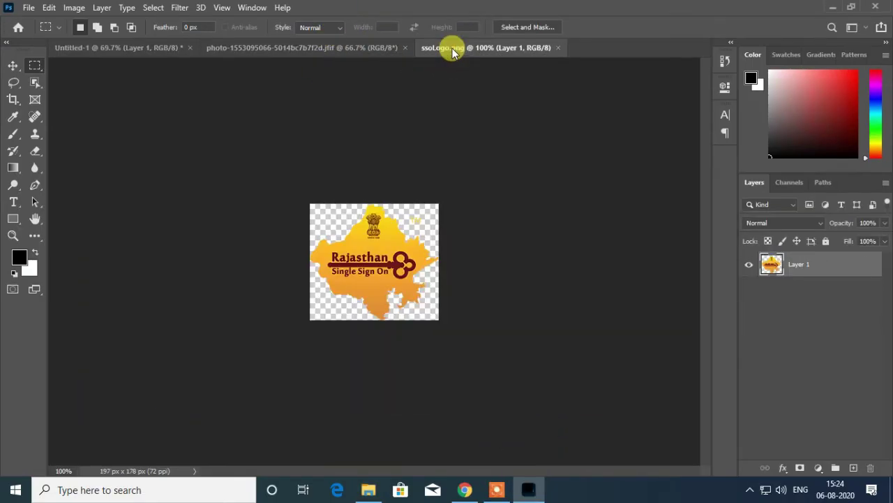
Step: Close the original lamp photo document, check the Untitled-1 design and return to the ssoLogo.png document
click(313, 49)
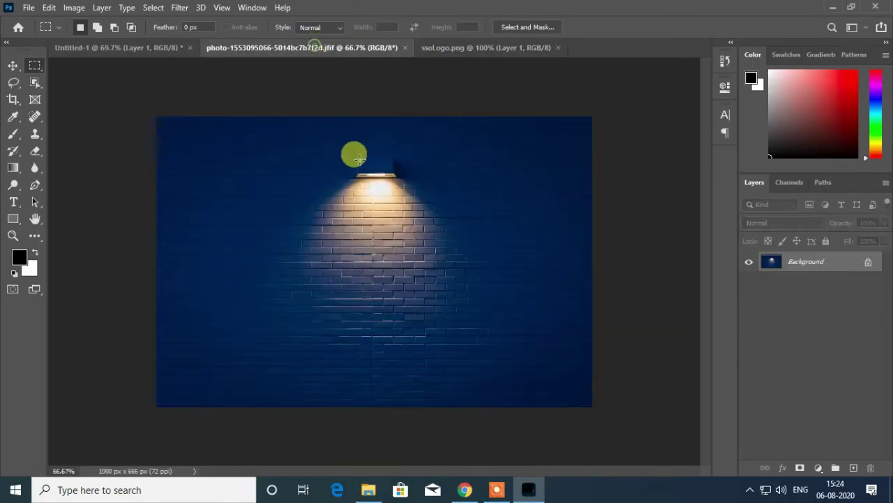
click(403, 48)
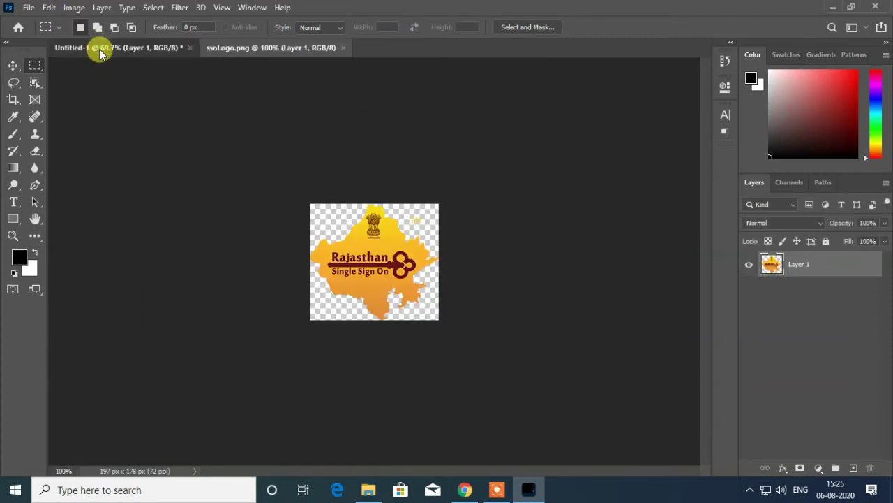
click(99, 49)
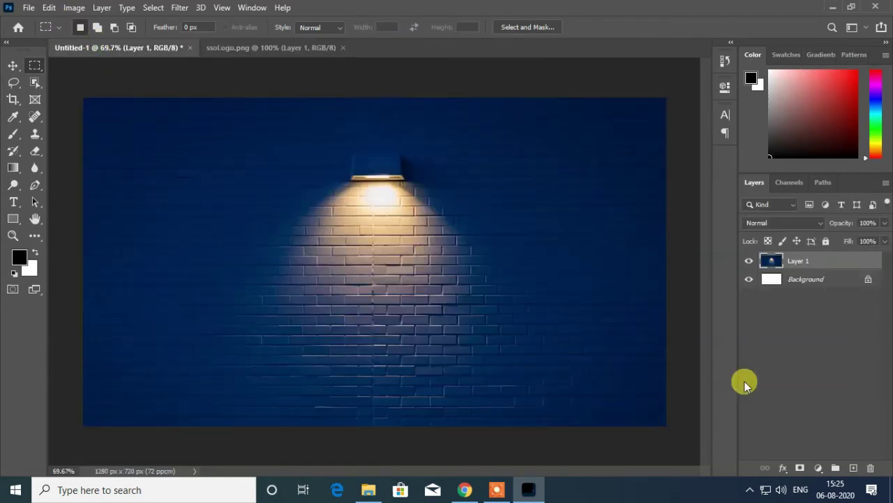
click(300, 48)
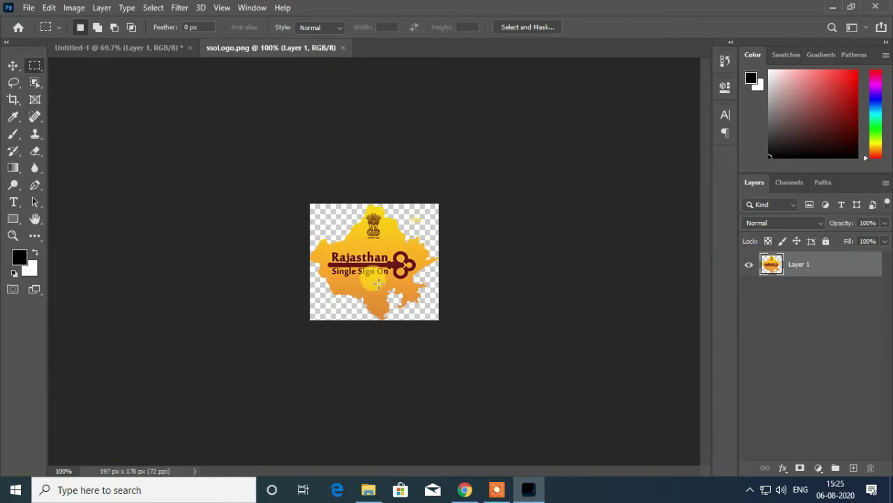
Step: Bring the SSO logo into the Untitled-1 document as a new layer and place it directly beneath the wall lamp
drag(380, 286, 256, 187)
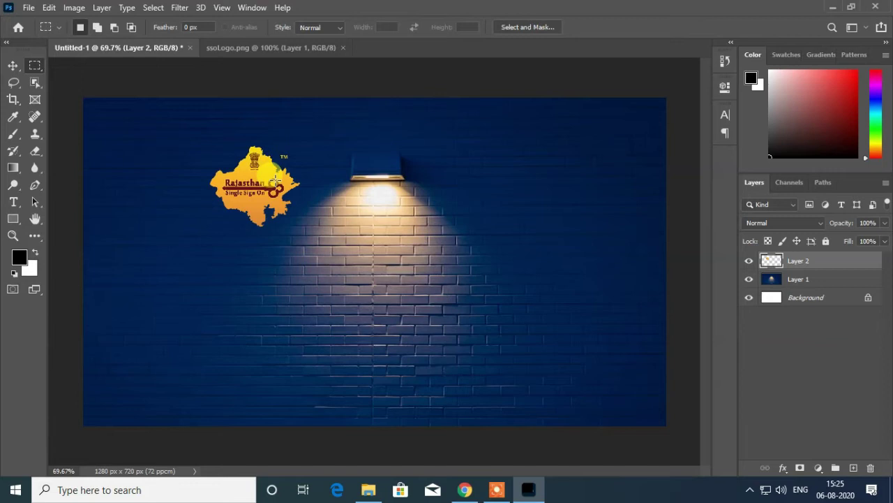
key(v)
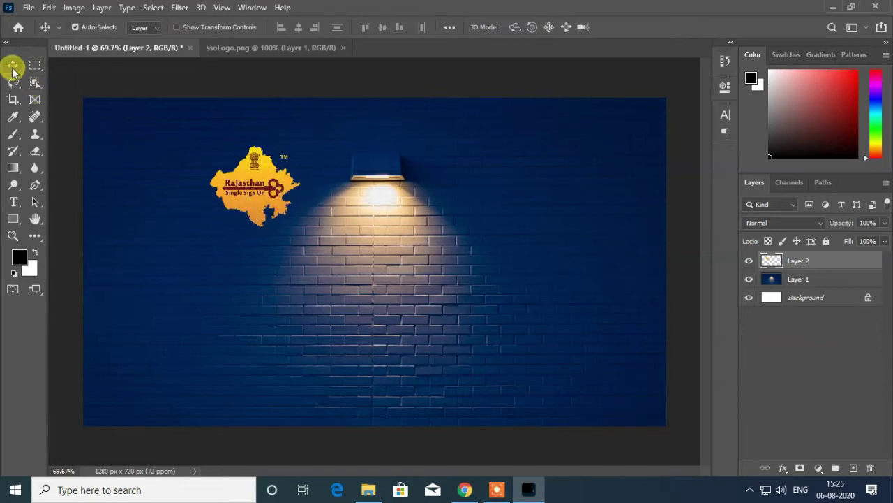
drag(258, 165, 389, 238)
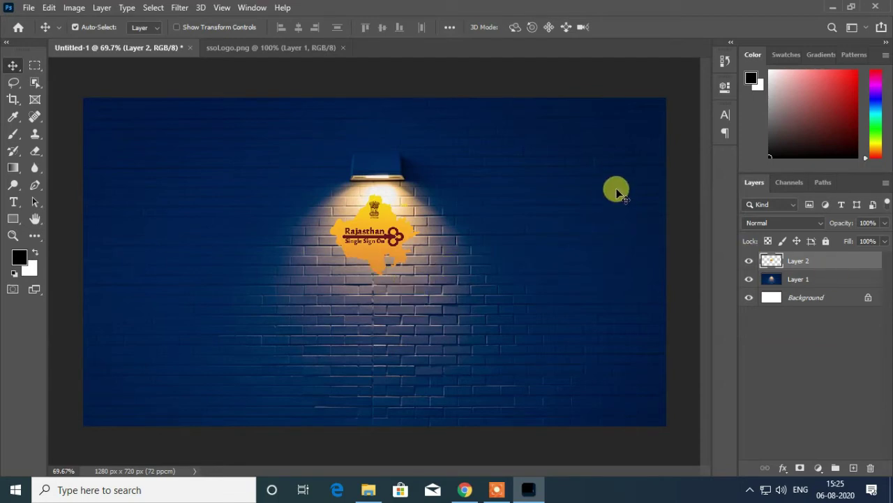
Step: Start a horizontal text line on the brick wall below the logo with a font size of 30 pt
click(13, 204)
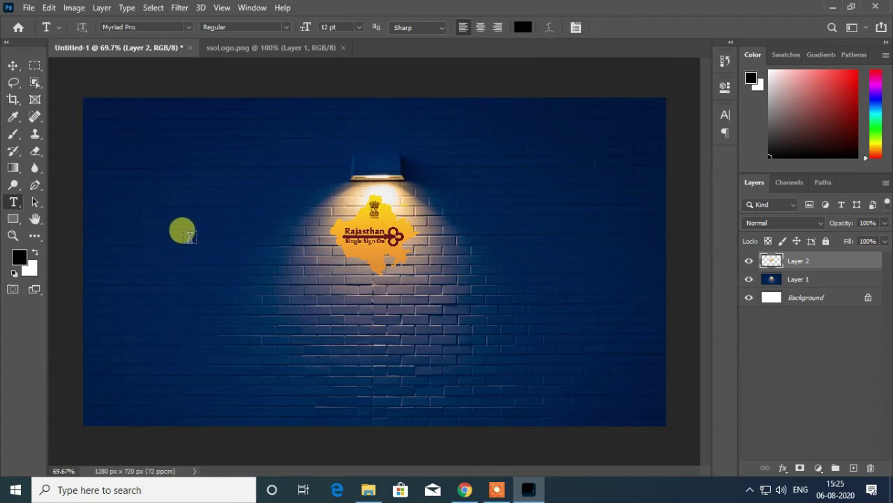
right_click(13, 203)
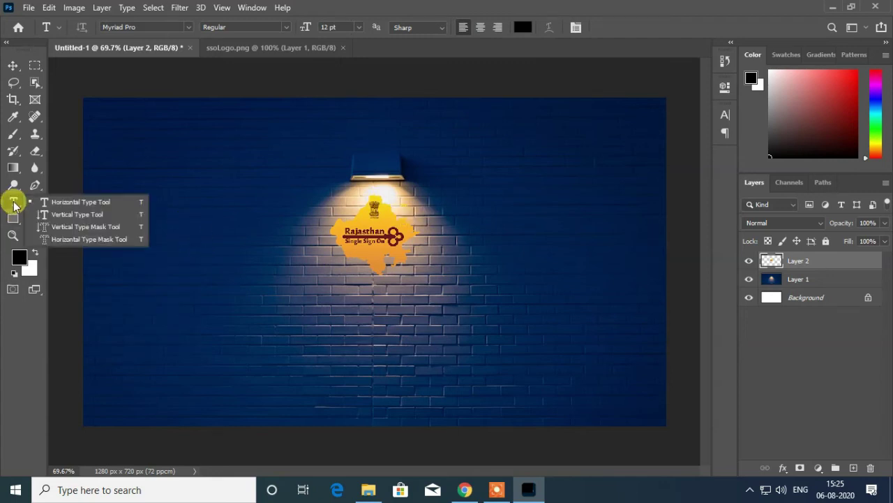
click(70, 201)
key(t)
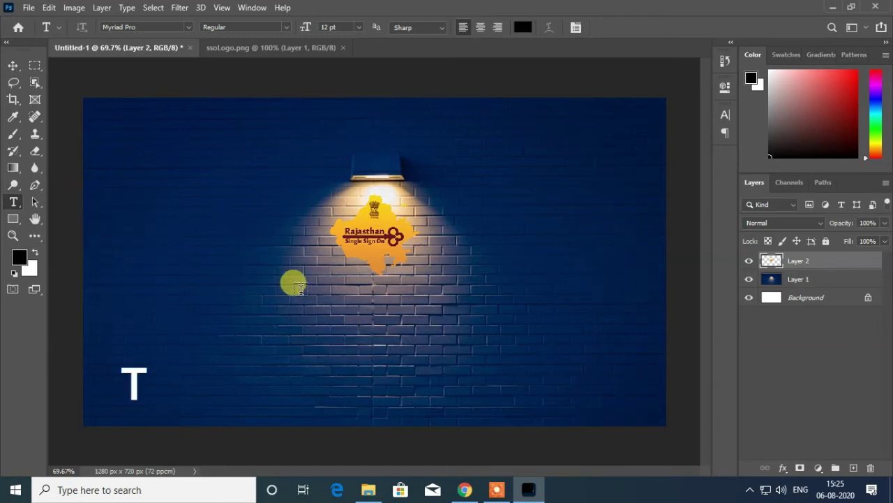
click(263, 302)
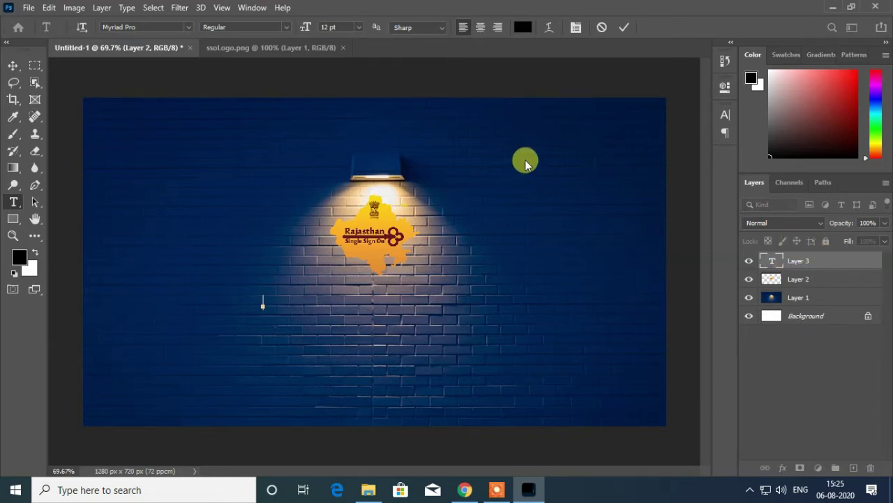
click(359, 27)
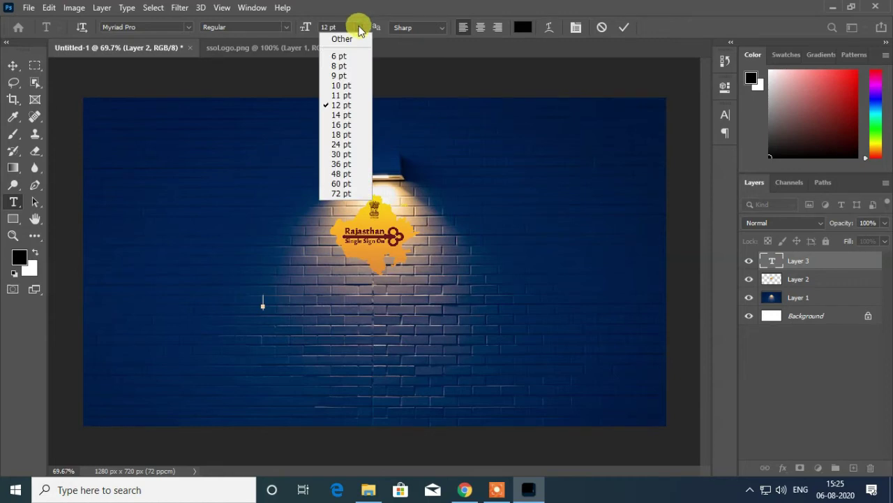
click(348, 154)
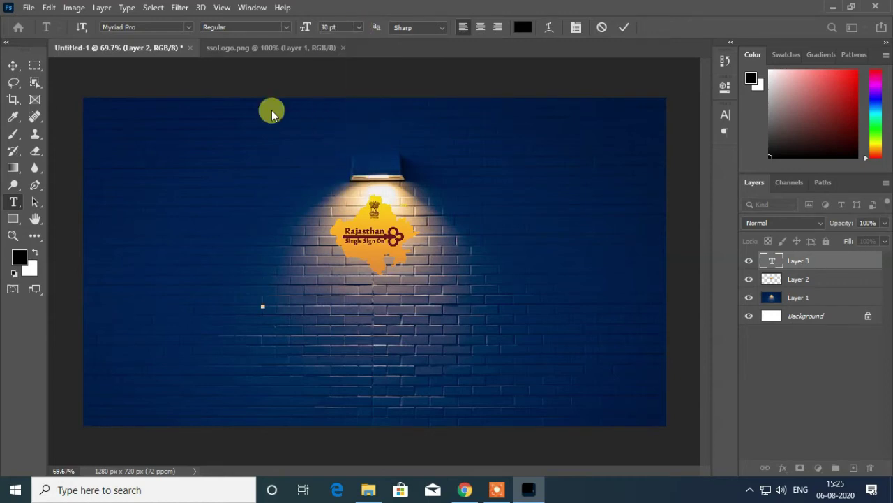
Step: Set the font to Lucida Bright Demibold Italic and enter the text "SAINI E-MITRA"
click(191, 31)
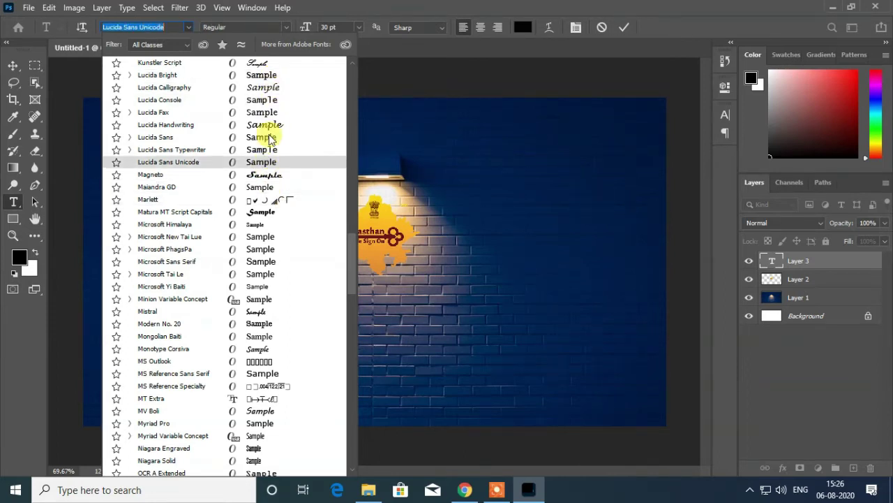
click(270, 78)
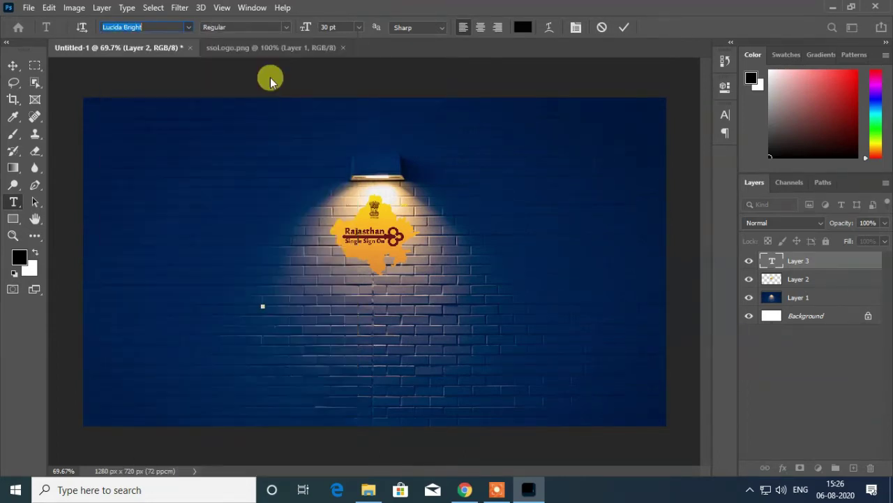
click(286, 28)
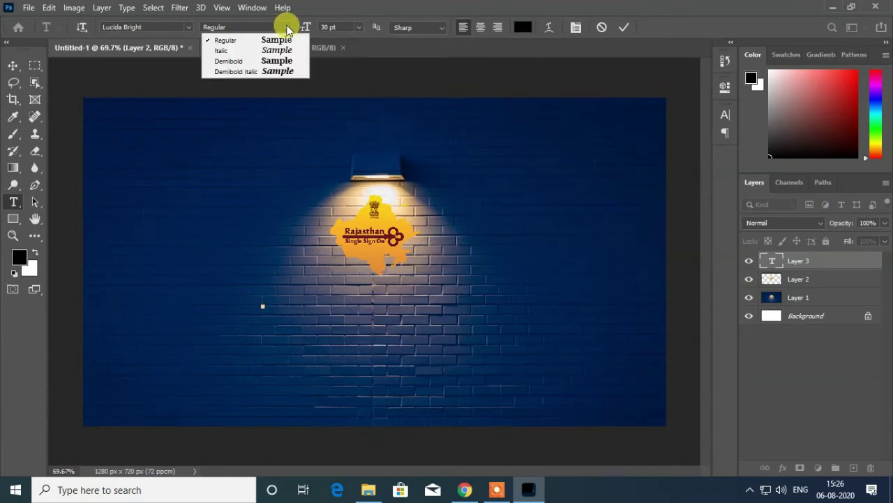
click(278, 73)
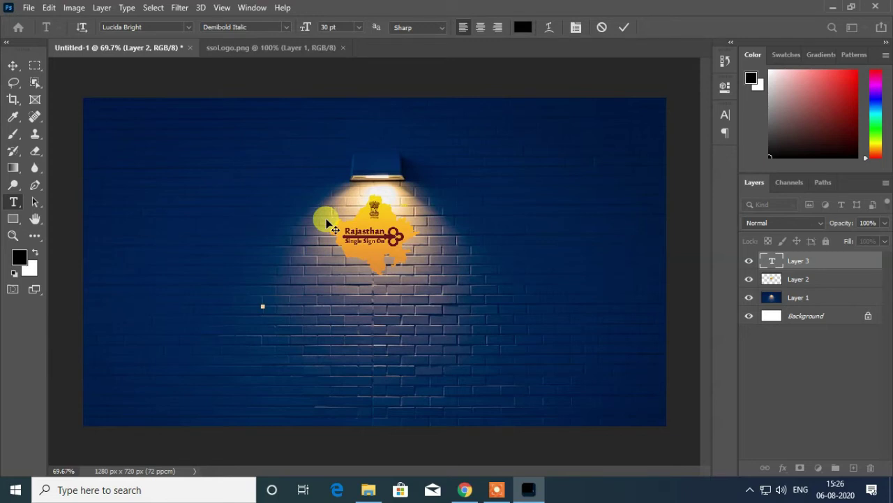
text(SAINI E-MI)
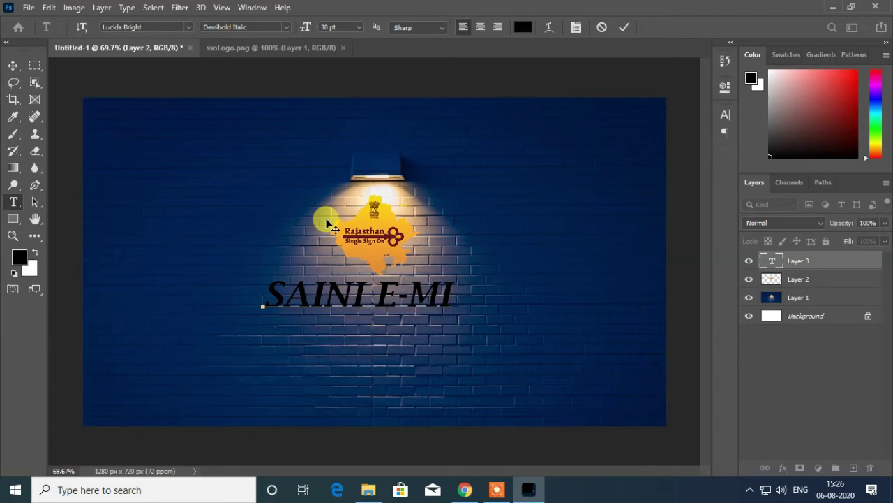
text(RA)
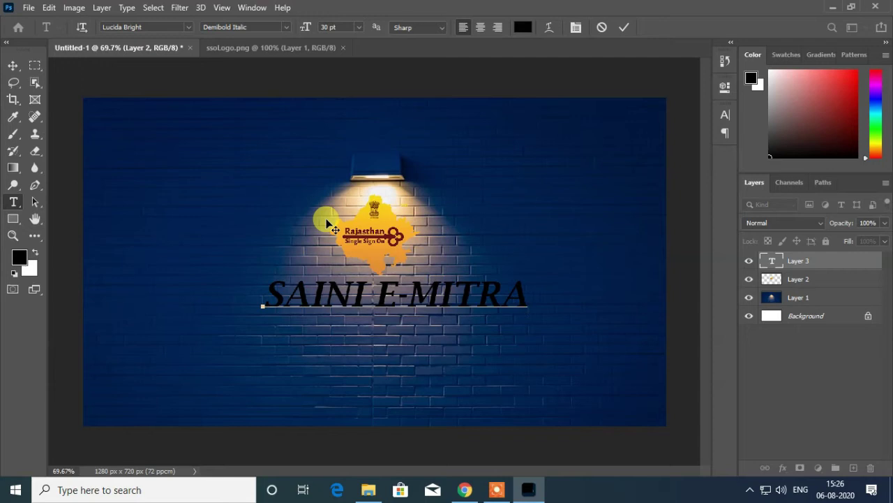
Step: Try faux italic and faux bold on the whole SAINI E-MITRA text, switching each off again
key(ctrl+a)
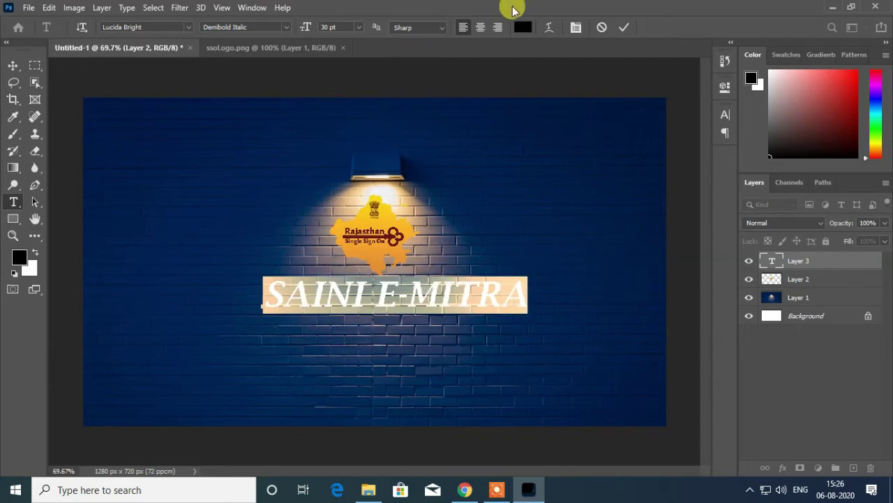
click(725, 114)
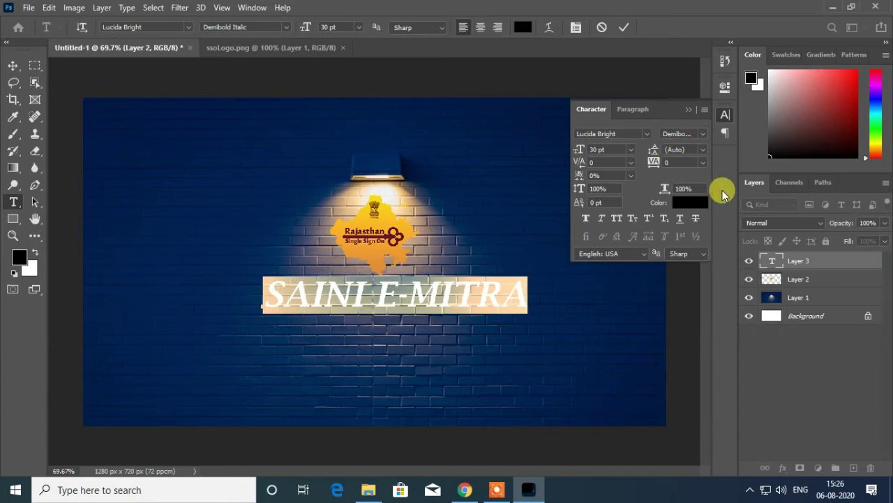
click(602, 220)
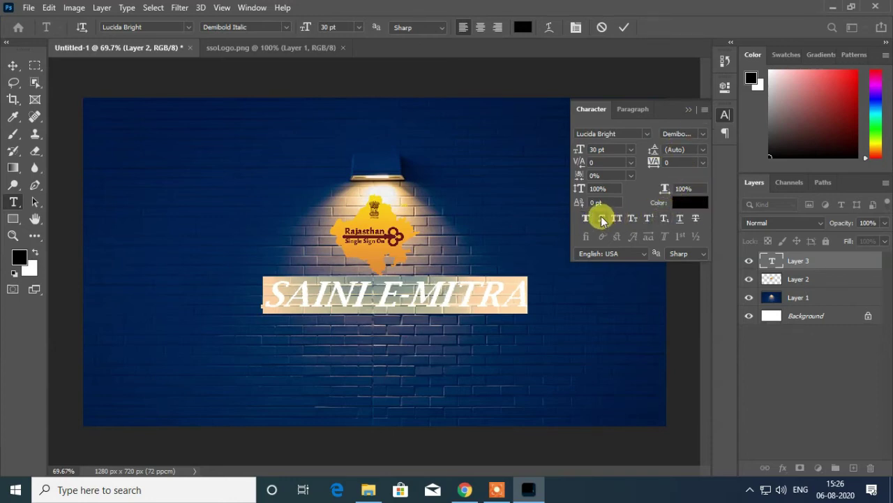
click(602, 220)
click(587, 219)
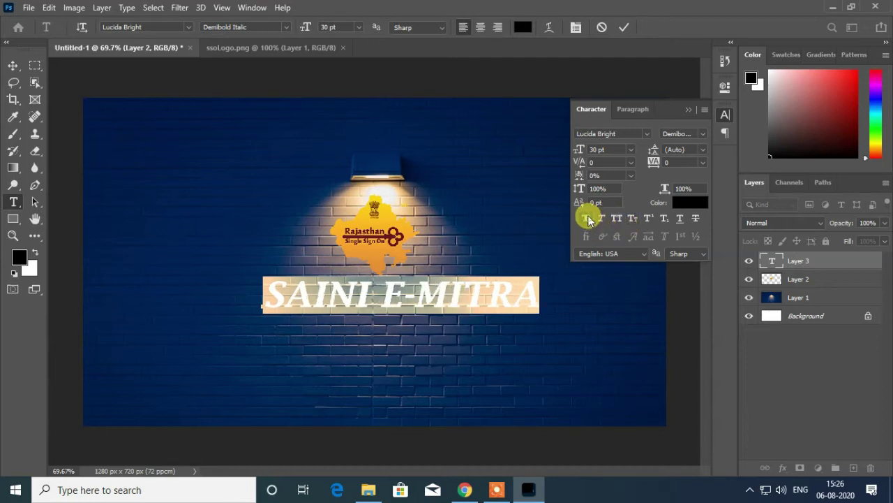
click(588, 220)
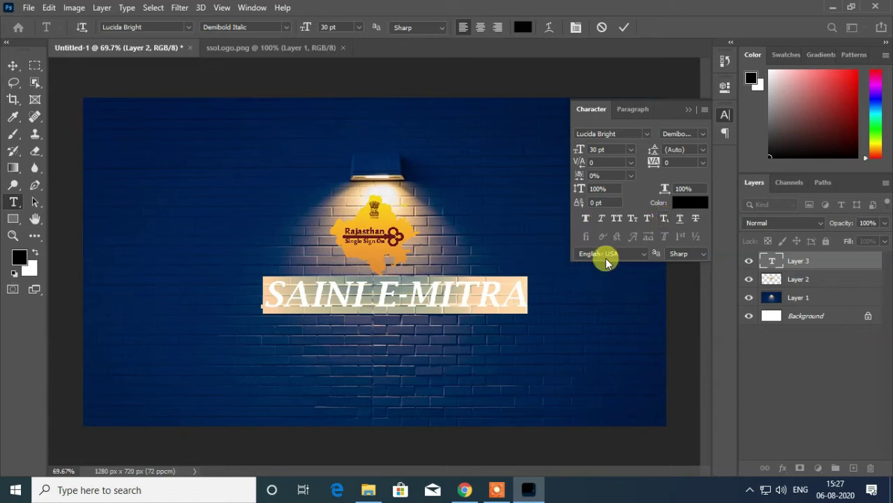
Step: Colour the SAINI E-MITRA text dark red and commit the text layer
click(691, 203)
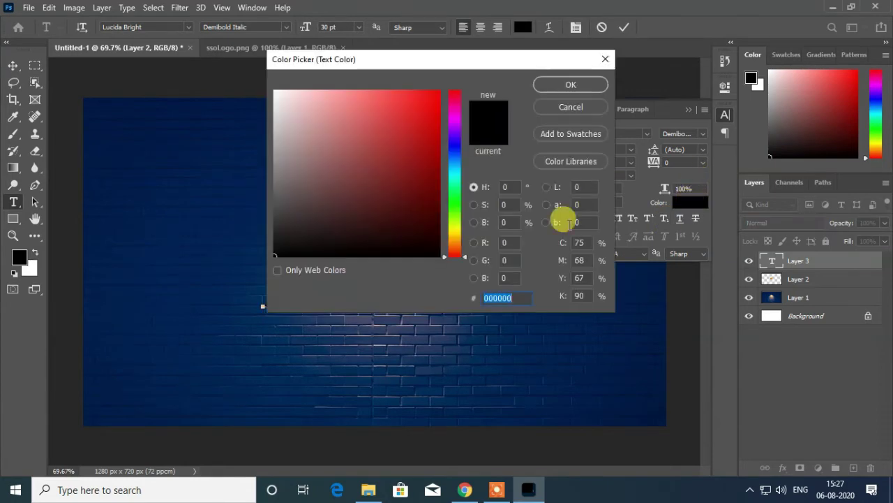
click(403, 187)
click(418, 137)
click(569, 86)
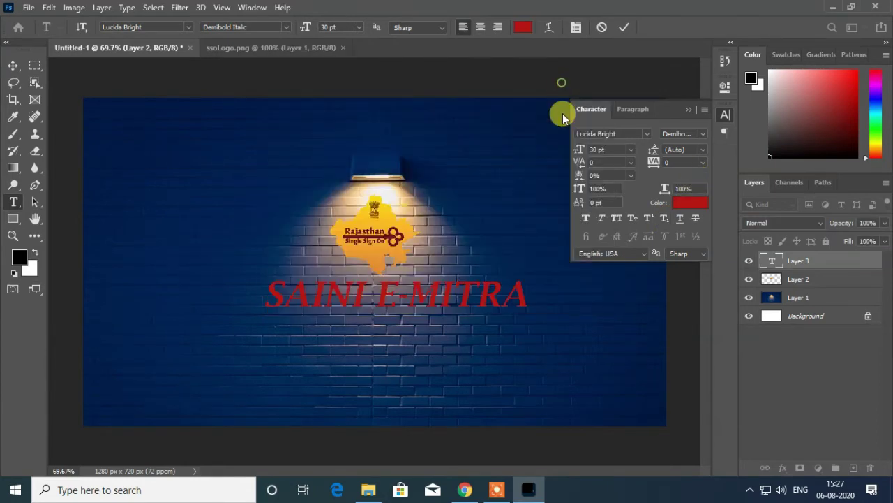
click(552, 299)
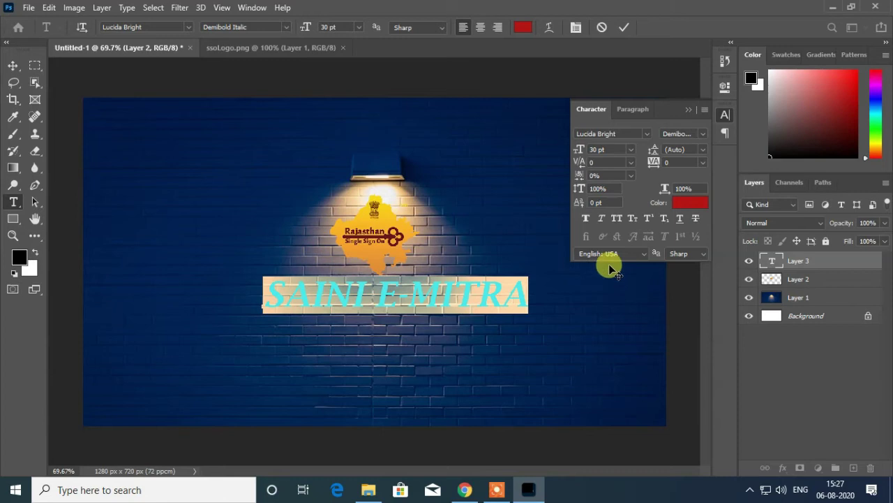
click(725, 115)
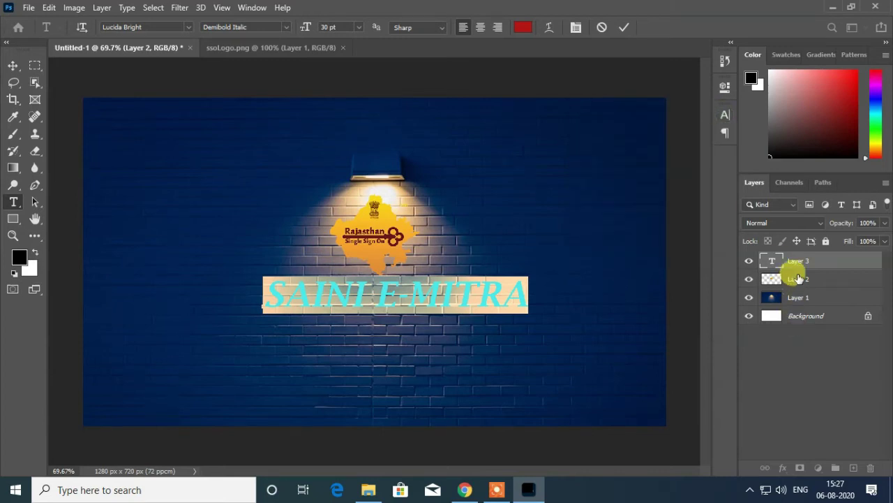
click(795, 279)
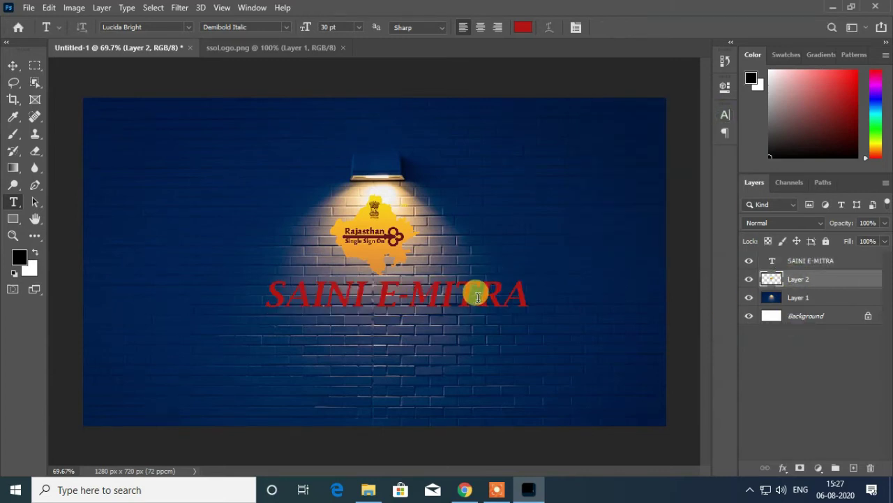
Step: Move the SAINI E-MITRA text slightly left so it is centred under the logo
key(v)
drag(487, 297, 462, 298)
double_click(459, 307)
Step: Recolour the SAINI E-MITRA text dark magenta and commit the change
click(803, 263)
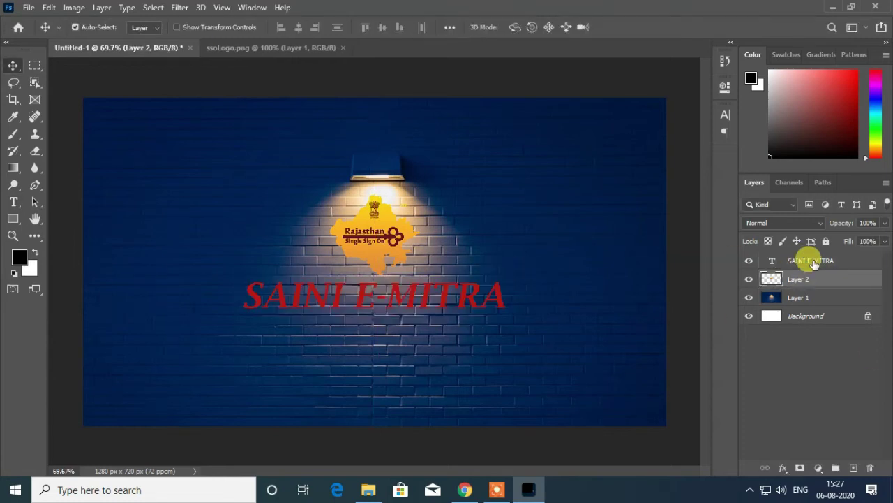
double_click(771, 261)
click(523, 27)
drag(453, 222, 457, 106)
click(409, 172)
key(Return)
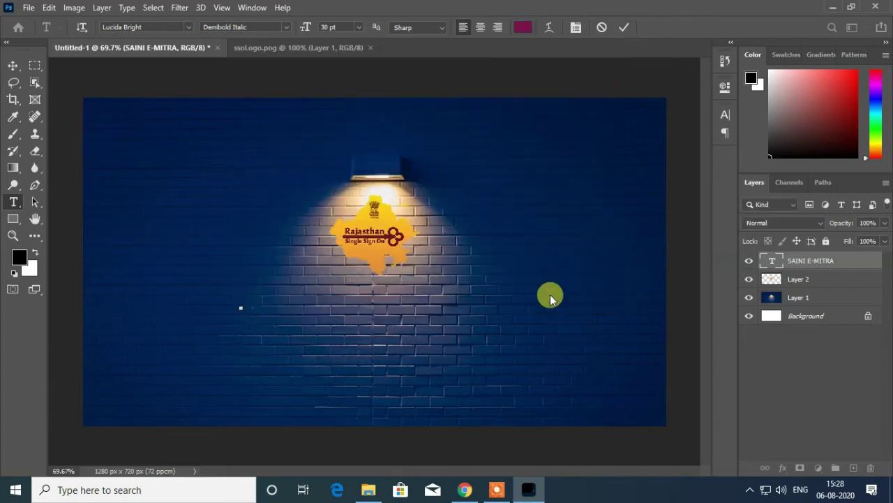
click(14, 65)
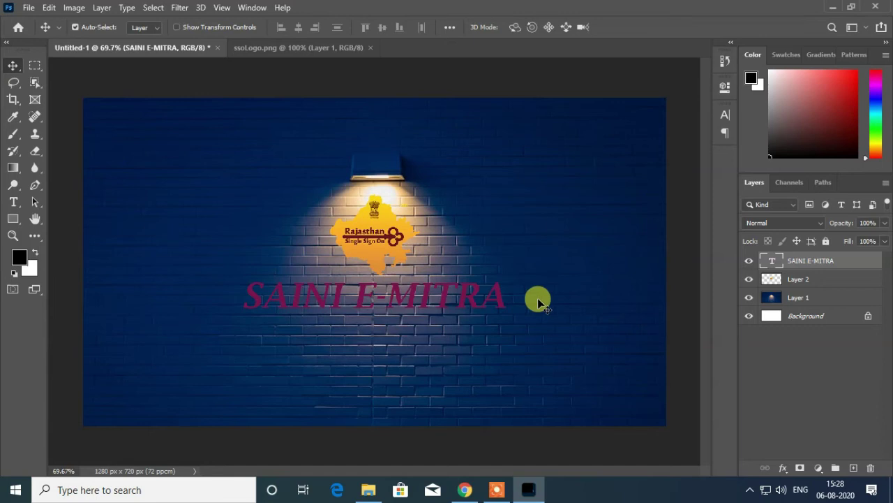
double_click(772, 261)
click(523, 27)
click(425, 92)
drag(455, 96, 455, 90)
click(445, 104)
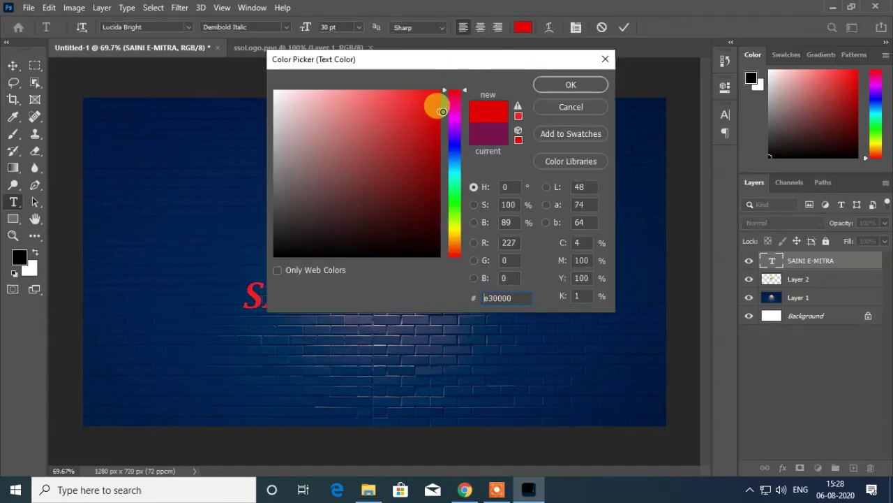
click(604, 59)
click(793, 278)
Step: Set the SAINI E-MITRA text colour to bright red and commit the change
double_click(770, 261)
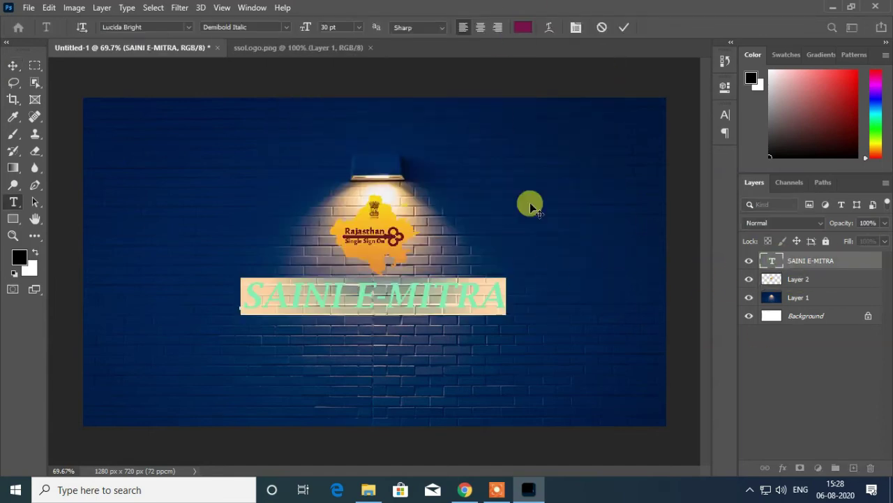
click(523, 27)
click(439, 90)
click(568, 85)
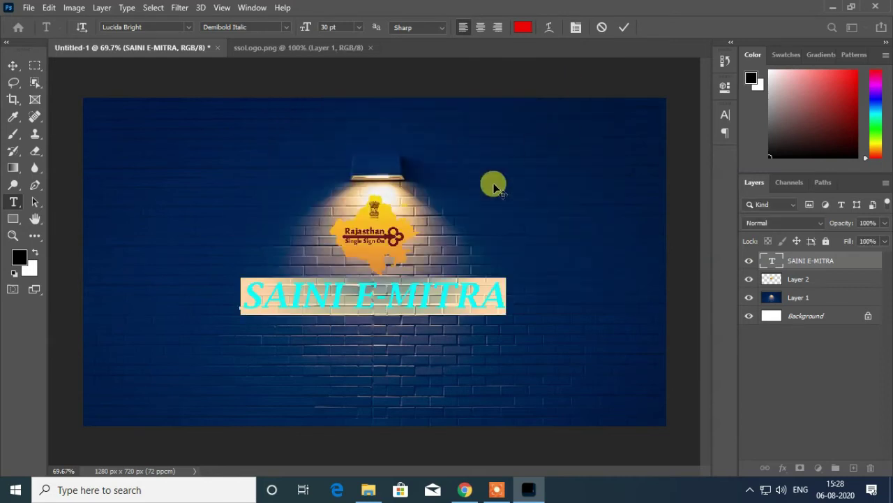
click(794, 280)
key(v)
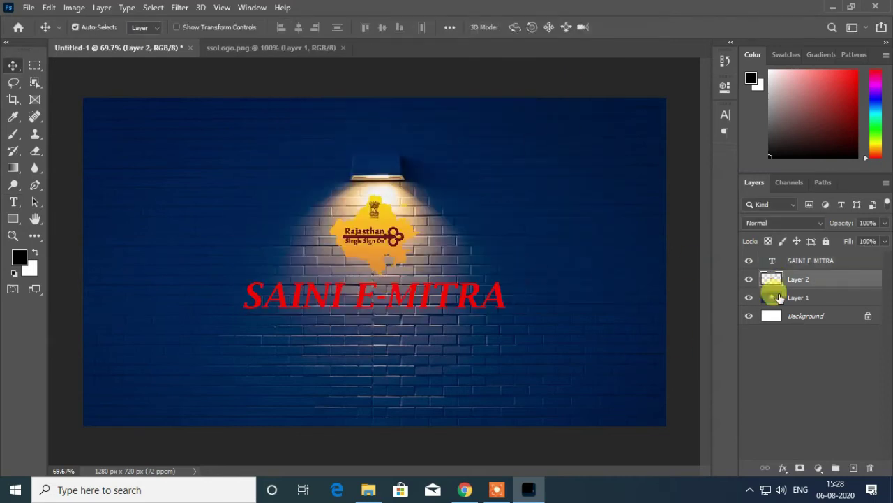
Step: Apply faux bold to the whole SAINI E-MITRA text and commit the edit
key(alt+bracketright)
click(726, 115)
double_click(772, 261)
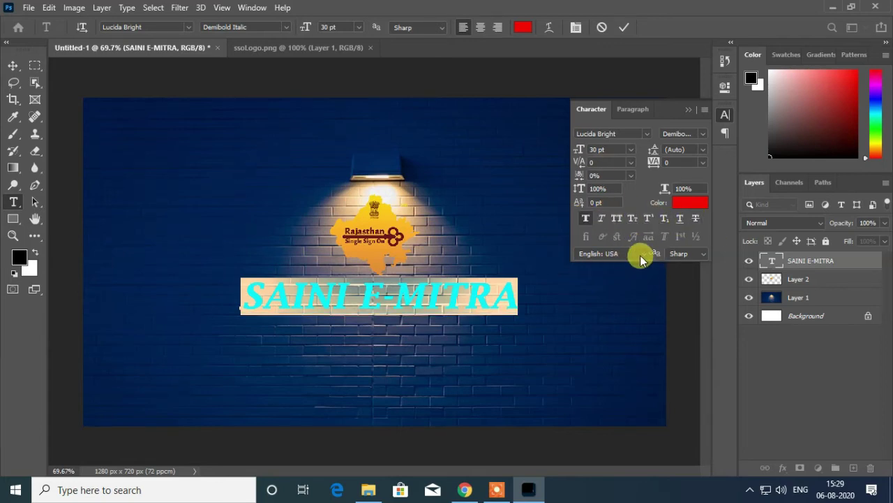
click(633, 111)
click(591, 109)
key(ctrl+Return)
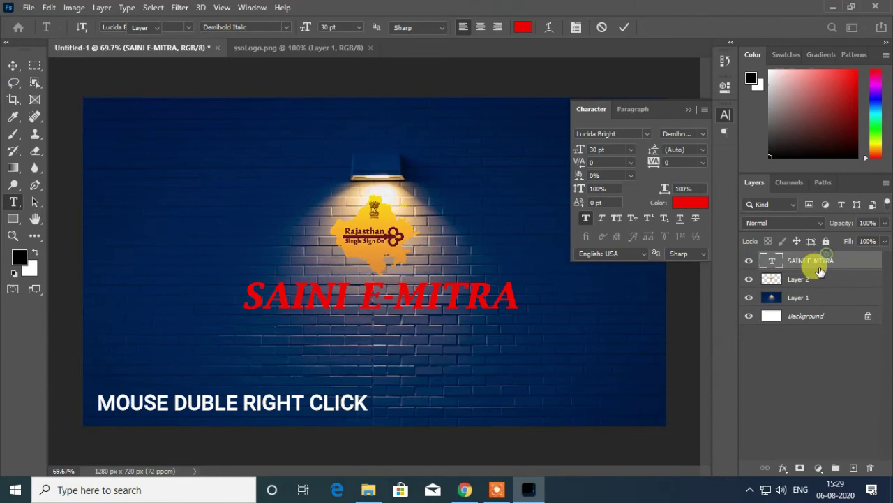
key(v)
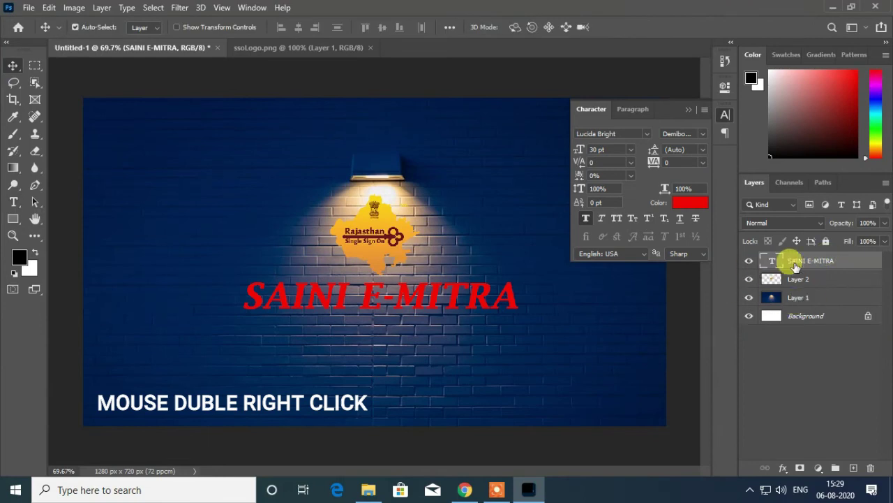
Step: Open the layer style of the SAINI E-MITRA text, enable Drop Shadow and add a second drop shadow
double_click(862, 261)
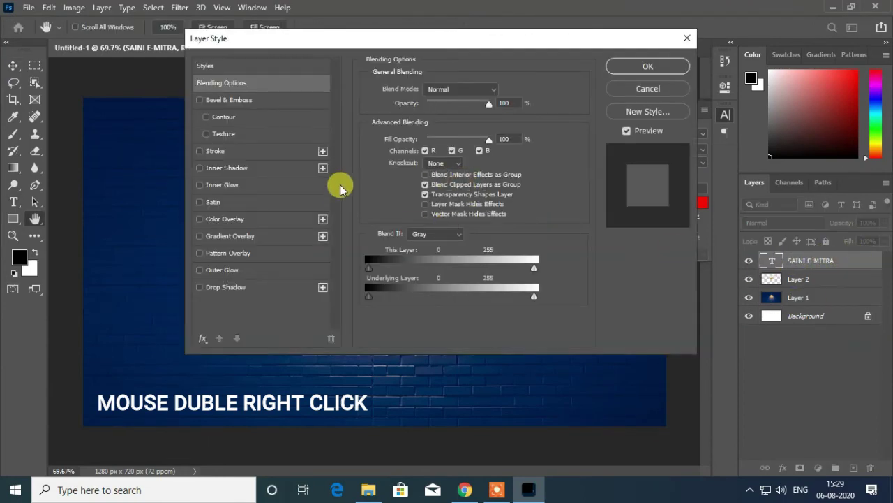
drag(418, 49, 641, 105)
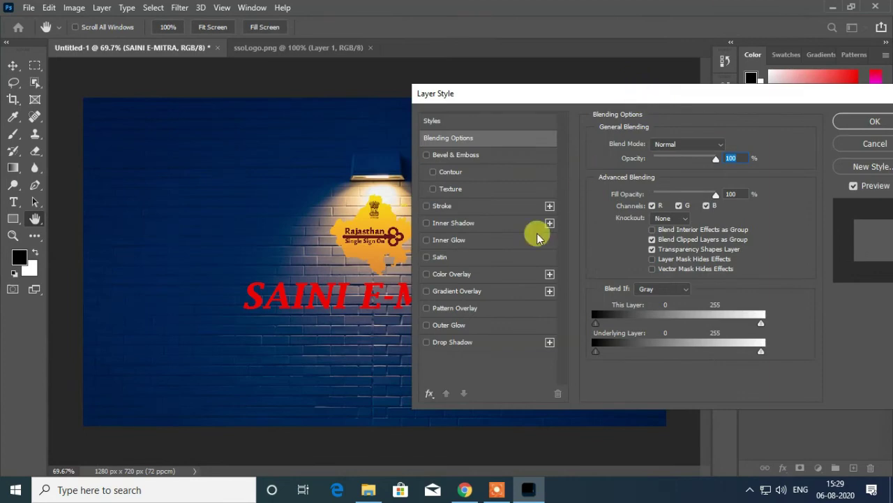
drag(790, 97, 704, 110)
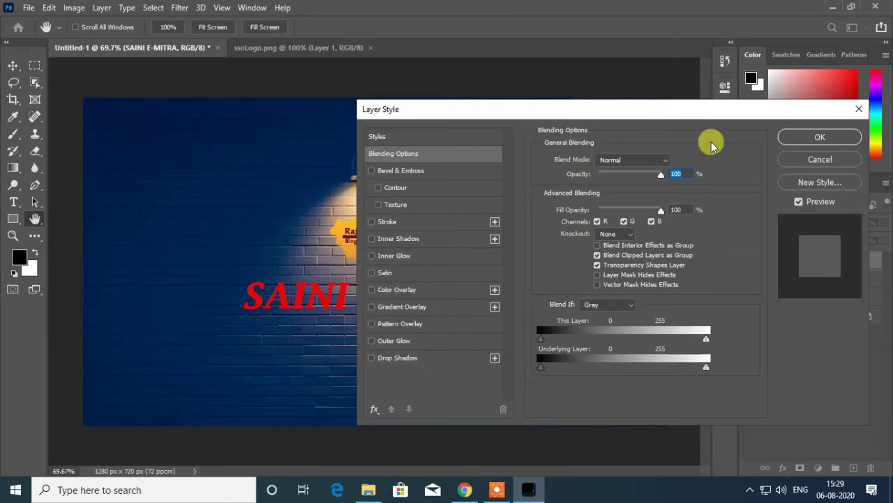
click(372, 358)
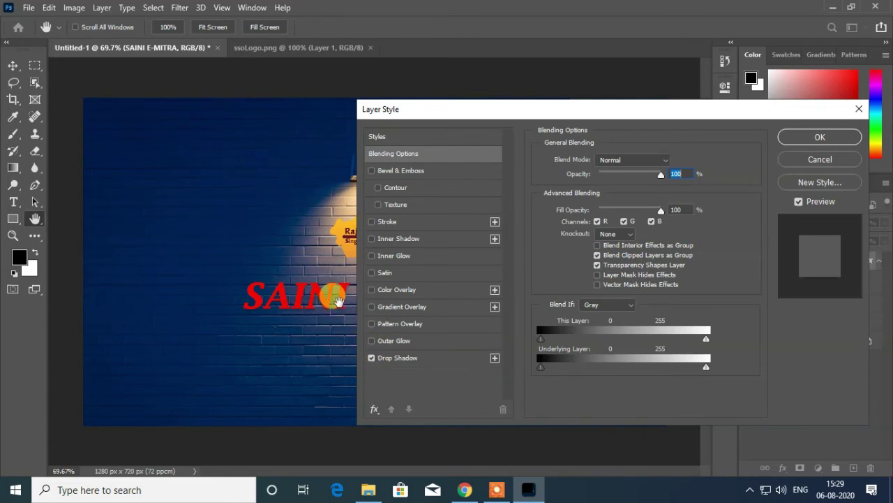
drag(668, 119, 713, 107)
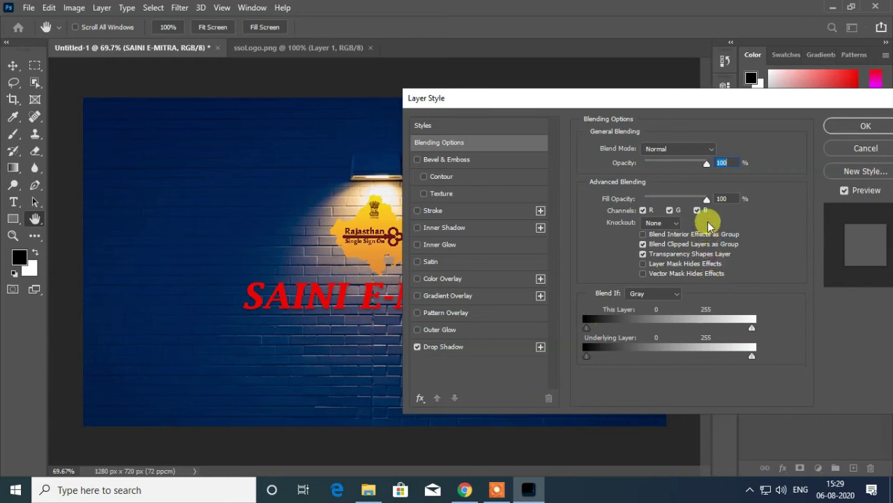
click(539, 346)
Step: Set the drop shadow's opacity to 100%, distance to 12 px, spread to 19% and size to 6 px
drag(651, 167, 723, 175)
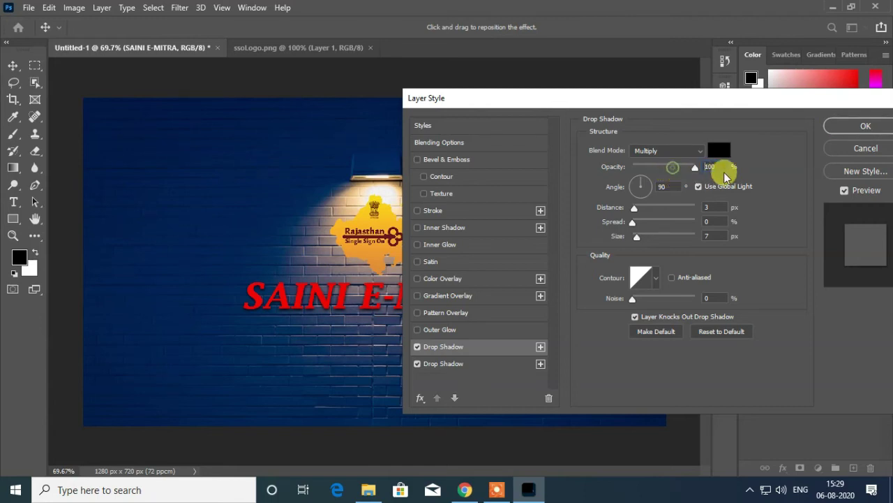
click(635, 209)
drag(637, 209, 641, 207)
mouse_move(632, 222)
mouse_down()
mouse_move(652, 226)
mouse_move(644, 222)
mouse_move(639, 237)
mouse_move(648, 239)
mouse_move(636, 238)
mouse_up()
click(700, 236)
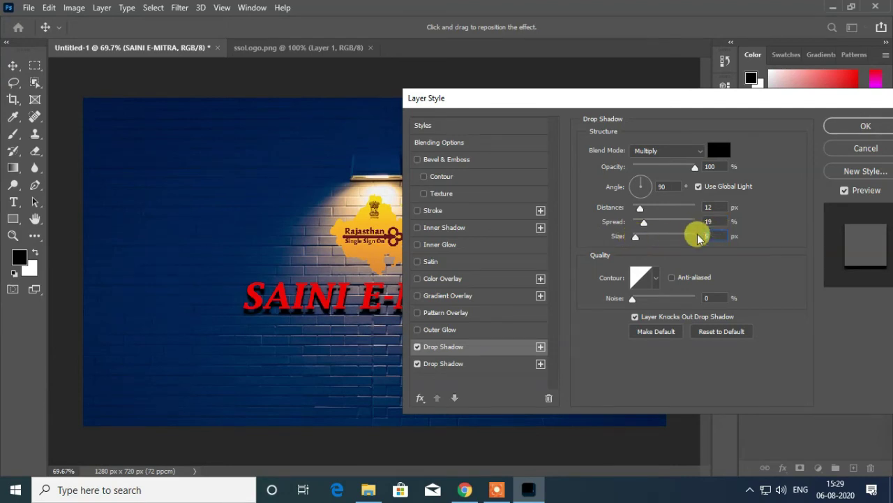
text(6)
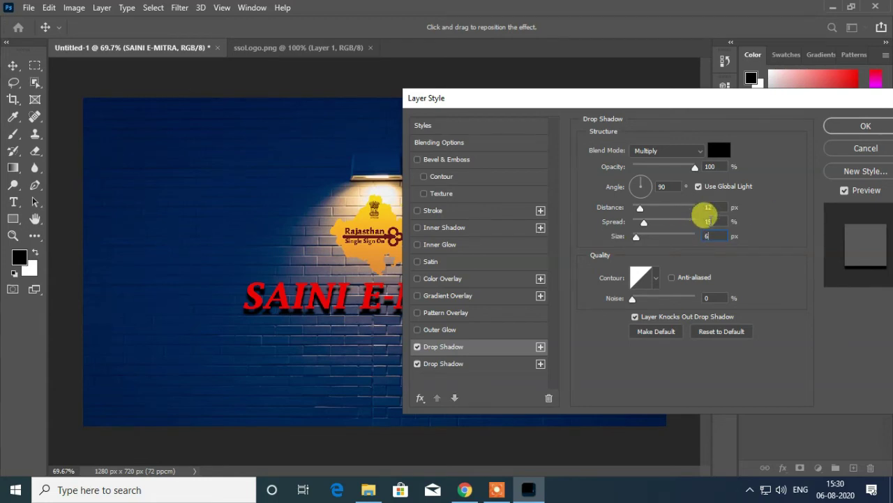
Step: Set the drop shadow's spread to 20% and distance to 15 px, check the title's preview and apply the layer style
click(705, 220)
text(20)
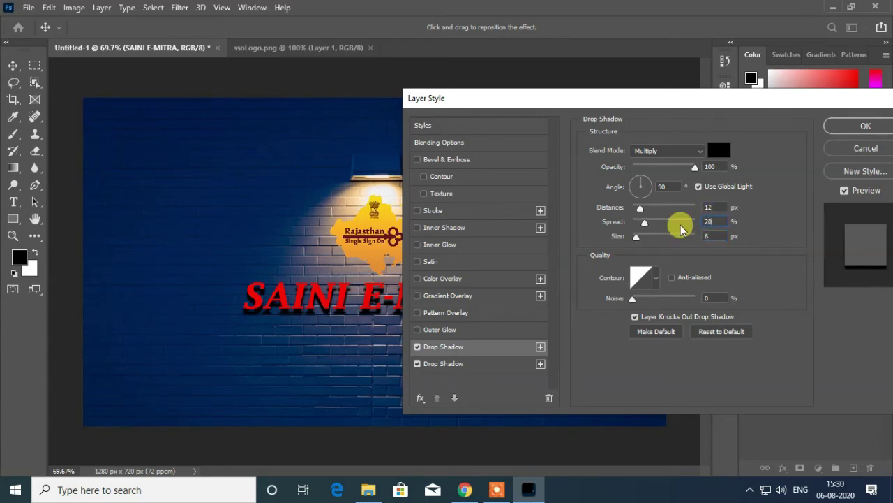
click(709, 205)
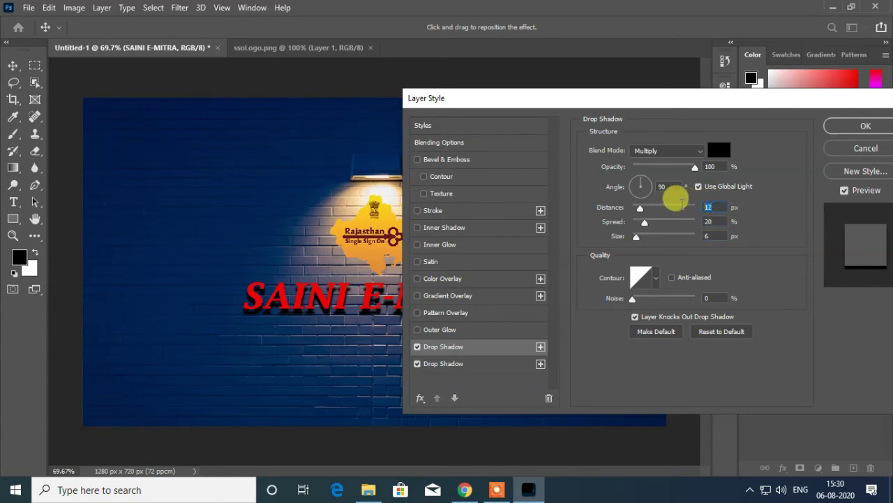
text(15)
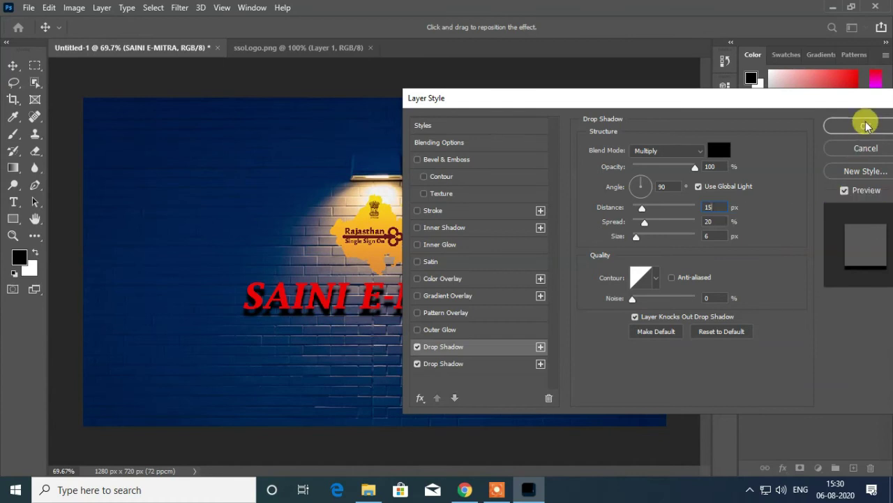
drag(627, 97, 488, 373)
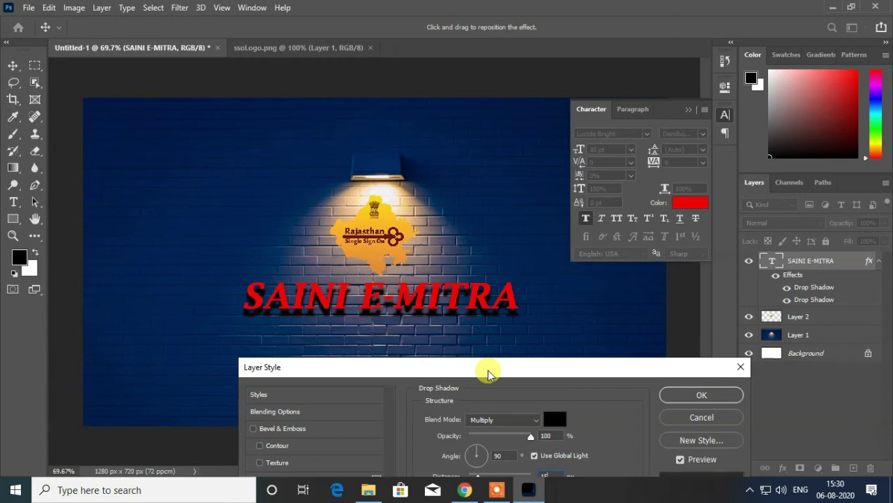
drag(487, 372, 451, 183)
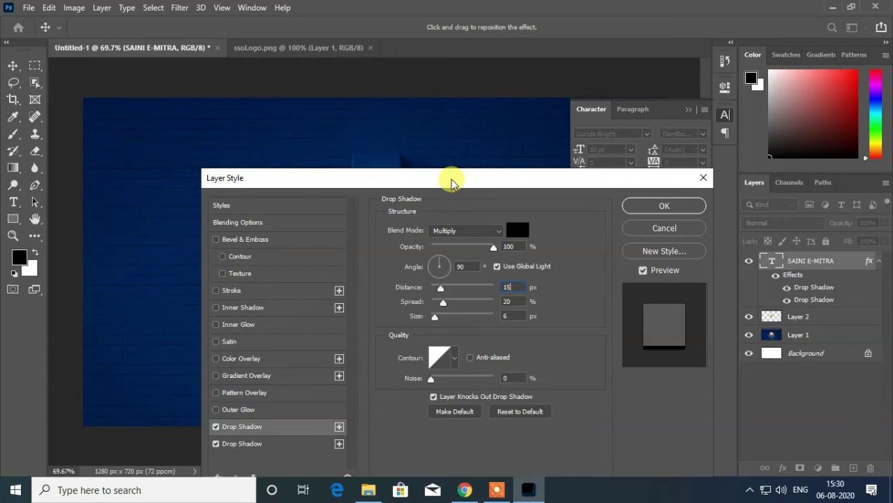
drag(471, 179, 504, 132)
click(684, 152)
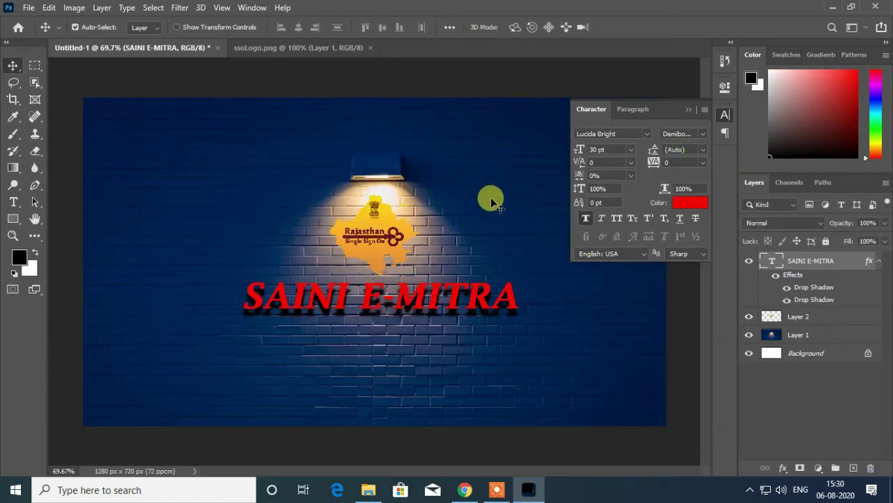
click(721, 114)
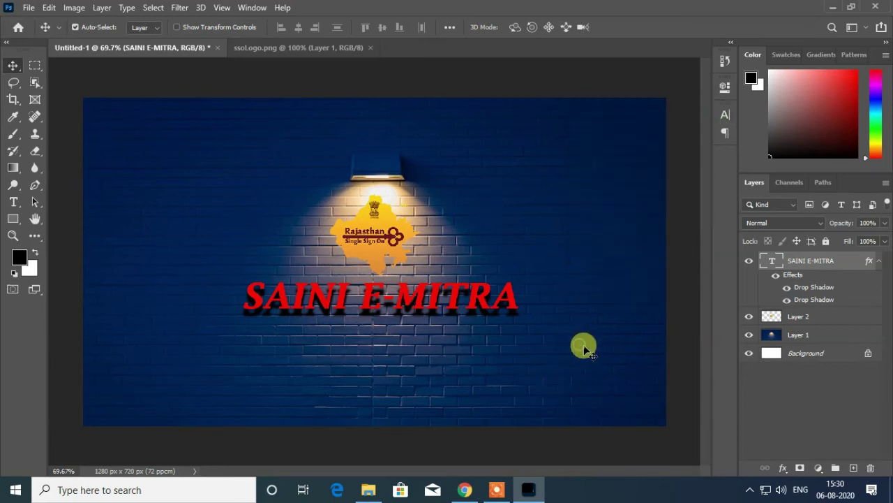
Step: Add the text CONTECT on the wall right of the lamp at 12 pt and commit it
click(14, 203)
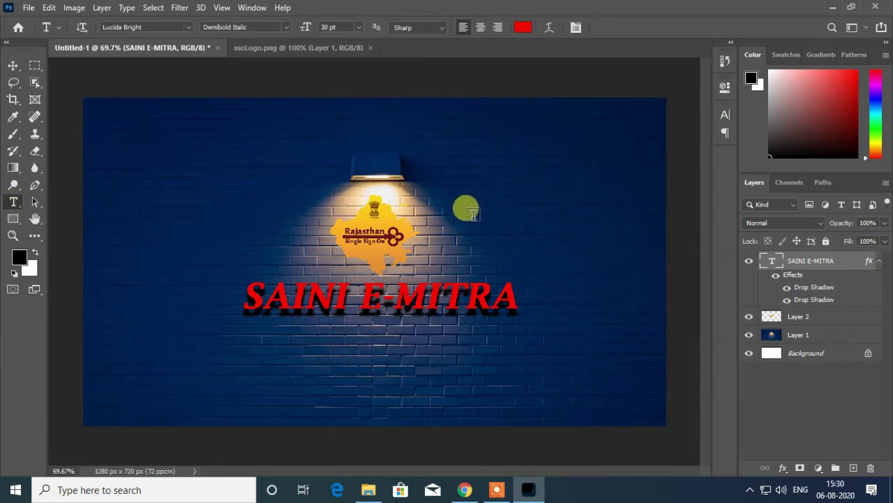
click(500, 192)
text(CONTEC)
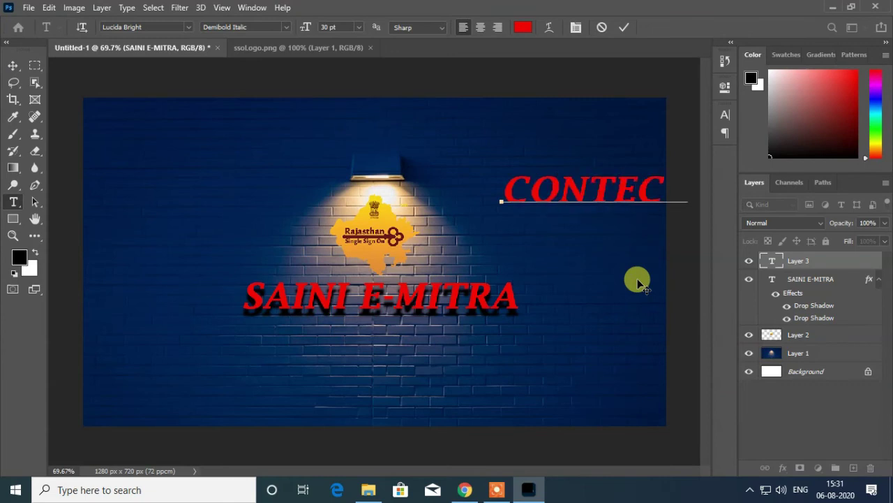
key(ctrl+a)
click(725, 115)
click(630, 149)
click(604, 209)
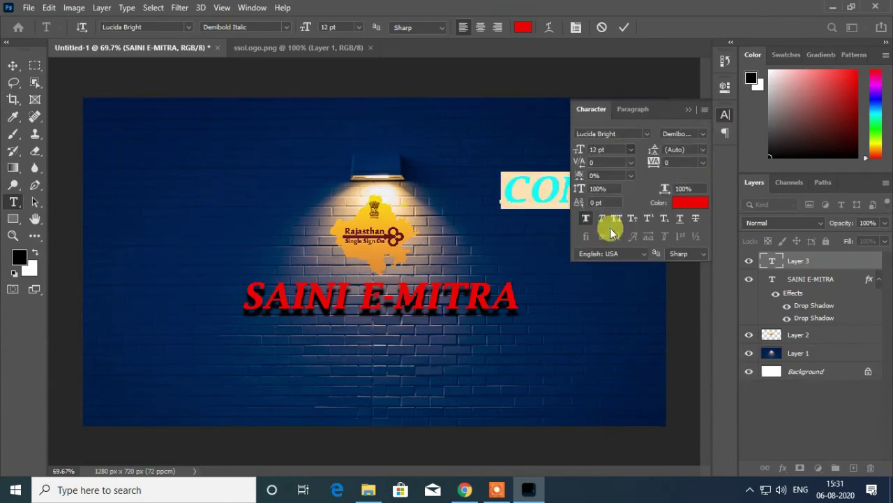
key(ctrl+Return)
Step: Move the CONTECT text to the empty wall left of the lamp
key(ctrl+t)
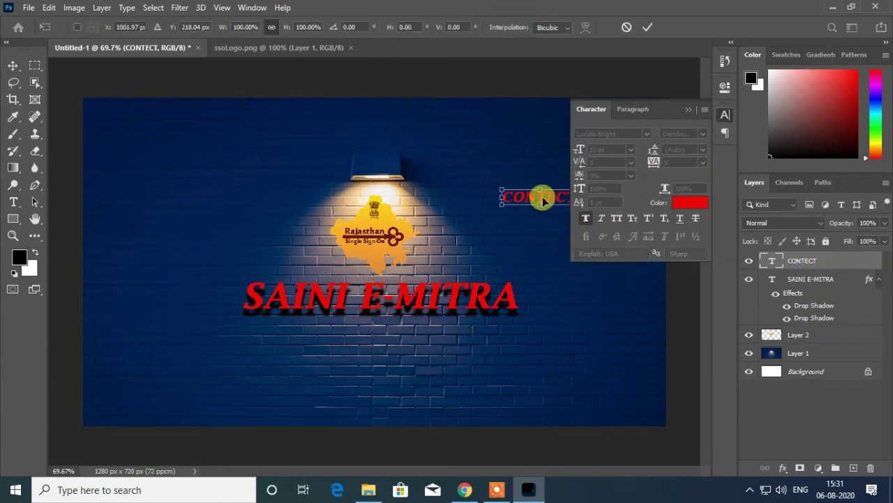
drag(538, 196, 223, 187)
click(725, 114)
Step: Recolour the whole CONTECT text white
double_click(778, 262)
click(725, 115)
click(691, 203)
click(419, 254)
drag(433, 239, 216, 79)
click(571, 85)
Step: Change the CONTECT text's font to Informal Roman and commit the edit
click(646, 133)
scroll(698, 279, up, 10)
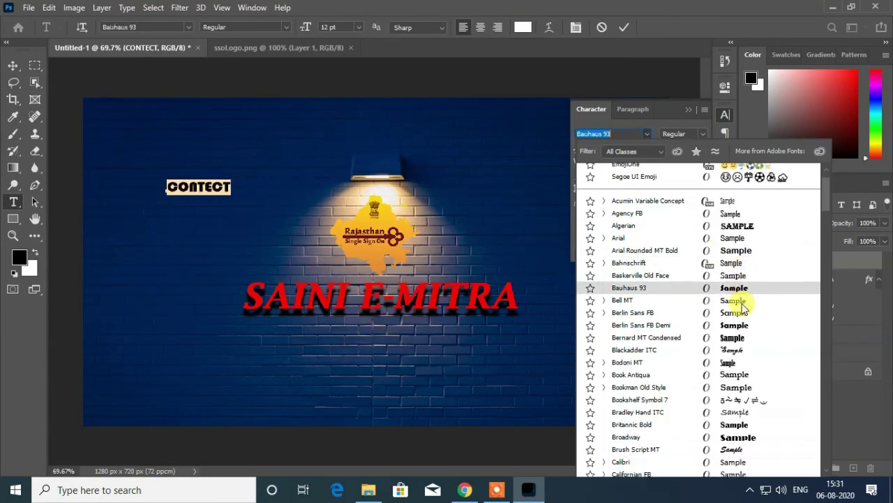
scroll(740, 317, down, 10)
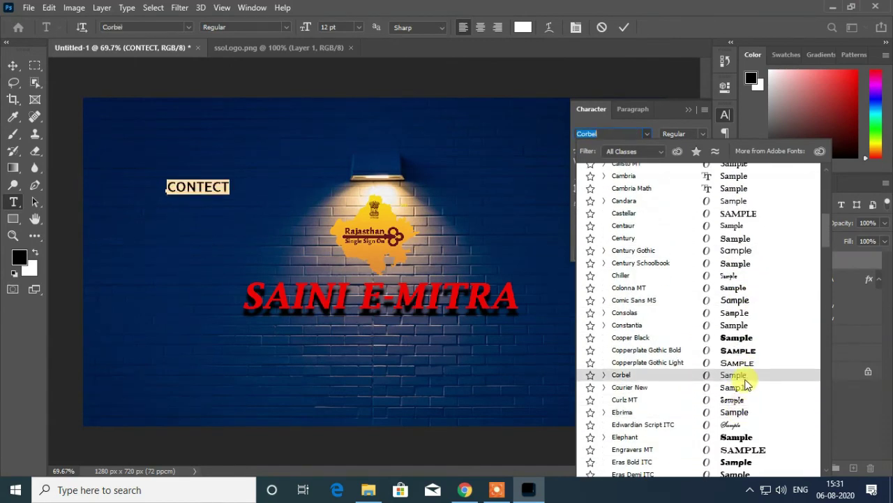
scroll(761, 346, down, 9)
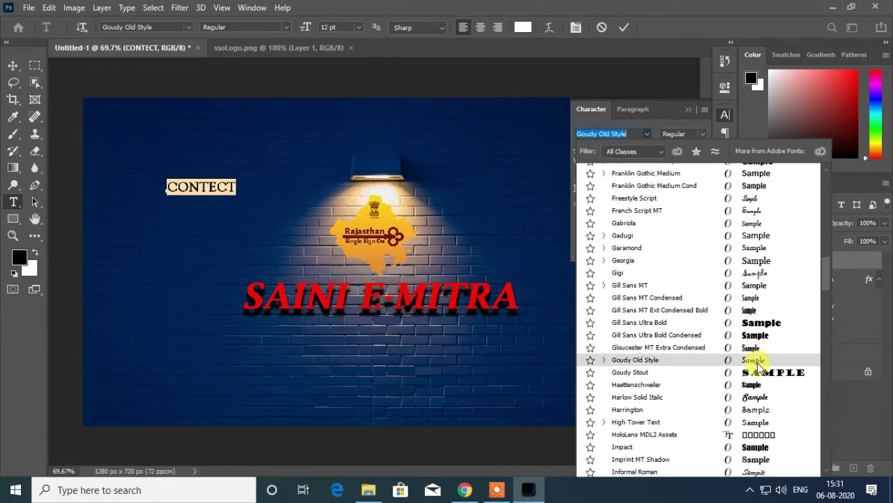
click(756, 386)
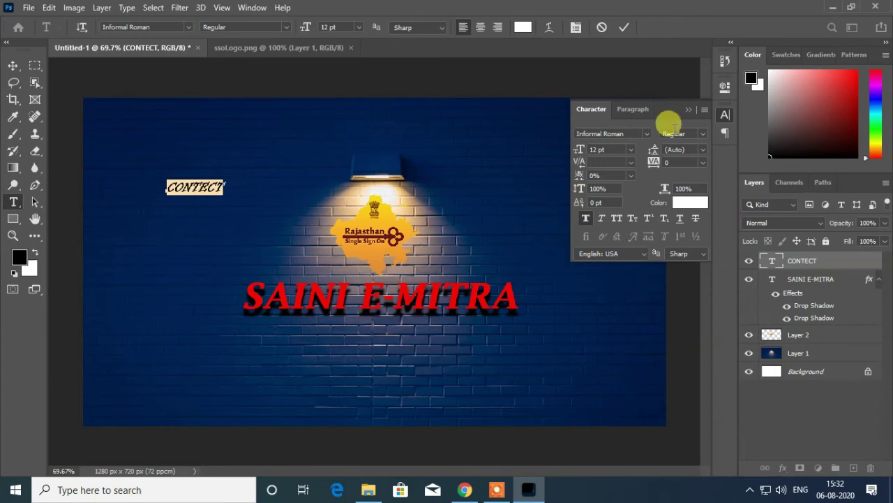
click(725, 114)
key(ctrl+t)
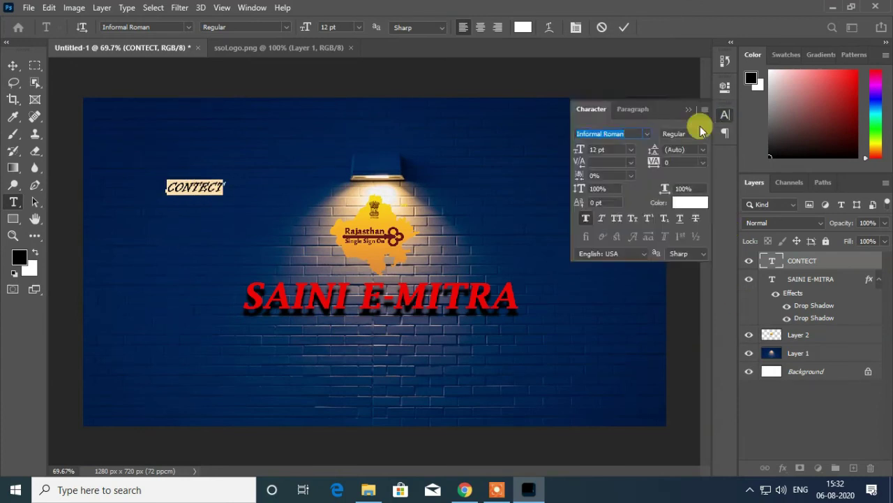
click(725, 114)
click(624, 27)
Step: Move the CONTECT text to the wall right of the lamp
key(ctrl+t)
drag(199, 186, 587, 183)
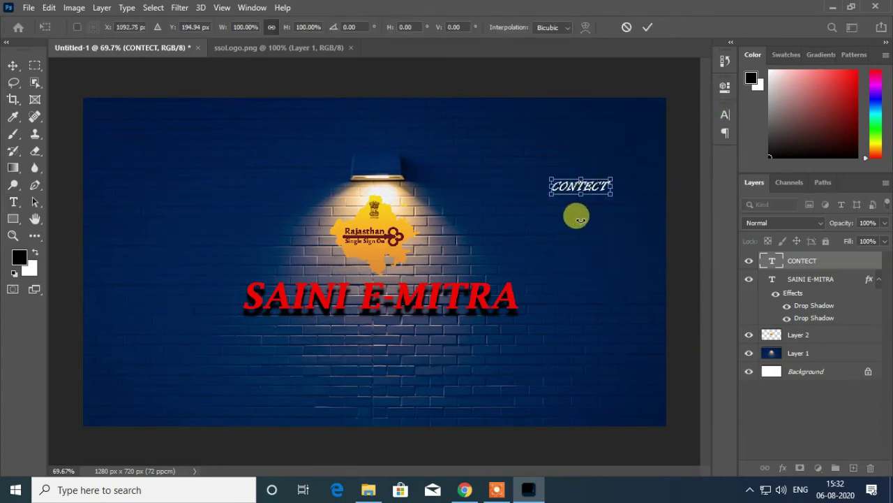
key(Return)
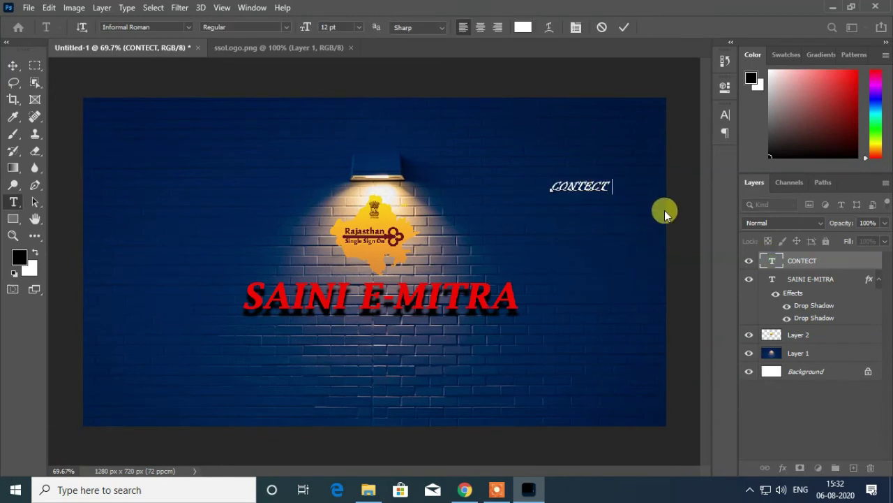
Step: Append a hyphen to the CONTECT text so it reads "CONTECT -"
text(:)
click(820, 263)
double_click(770, 259)
click(616, 190)
key(BackSpace)
text(-)
Step: Add a "FACEBOOK -" text with the contact's full name directly below CONTECT and shift it left to fit the canvas
click(545, 207)
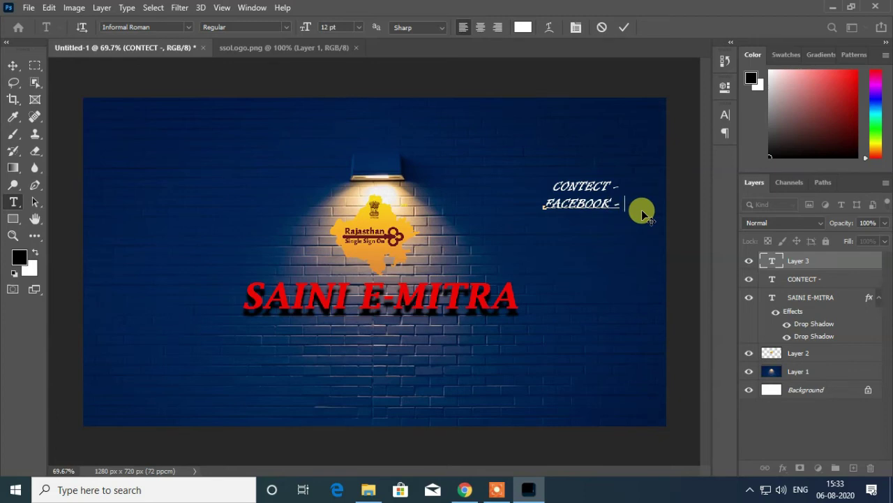
text(S.)
click(817, 260)
key(ctrl+t)
drag(608, 199, 595, 204)
Step: Recolour the whole FACEBOOK line a muted red and commit the change
click(648, 199)
key(ctrl+a)
click(522, 26)
drag(414, 195, 377, 132)
click(571, 84)
click(803, 278)
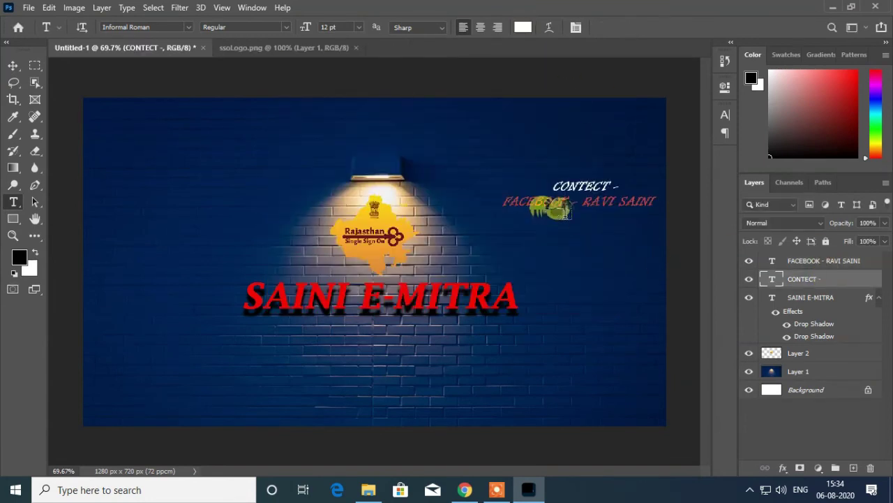
Step: Set the FACEBOOK line's colour to bright red and increase its font size
double_click(772, 278)
double_click(772, 261)
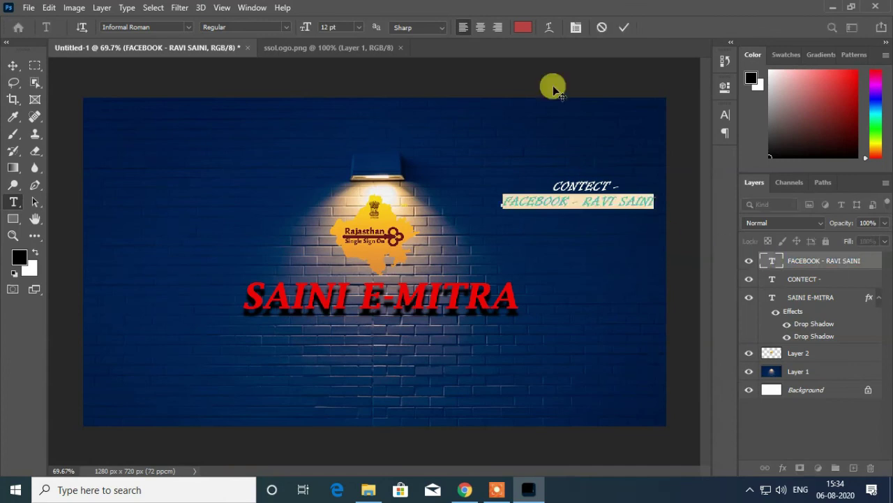
click(725, 114)
click(691, 202)
click(571, 84)
click(630, 149)
click(621, 244)
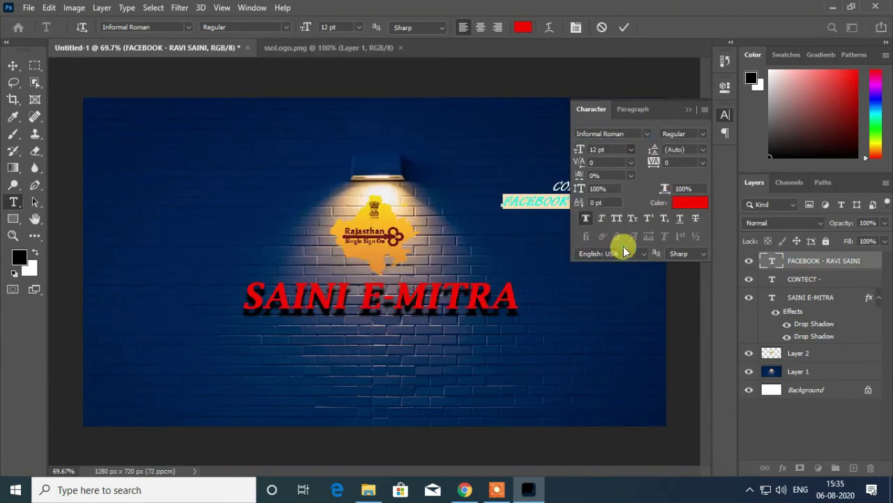
Step: Shift the enlarged FACEBOOK line left so it fits inside the canvas below CONTECT, and commit it
click(619, 202)
drag(626, 200, 587, 213)
click(808, 279)
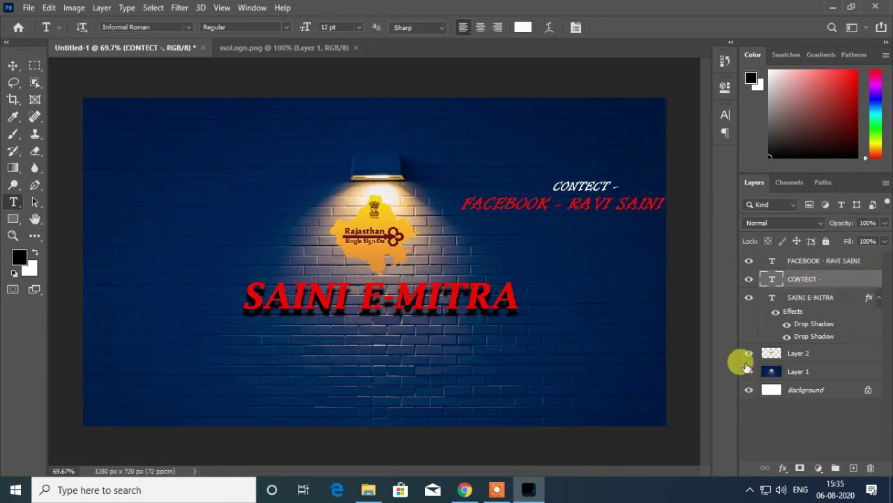
Step: Add the white text LIKE below the SAINI E-MITRA title in 16 pt Algerian and commit it
click(351, 331)
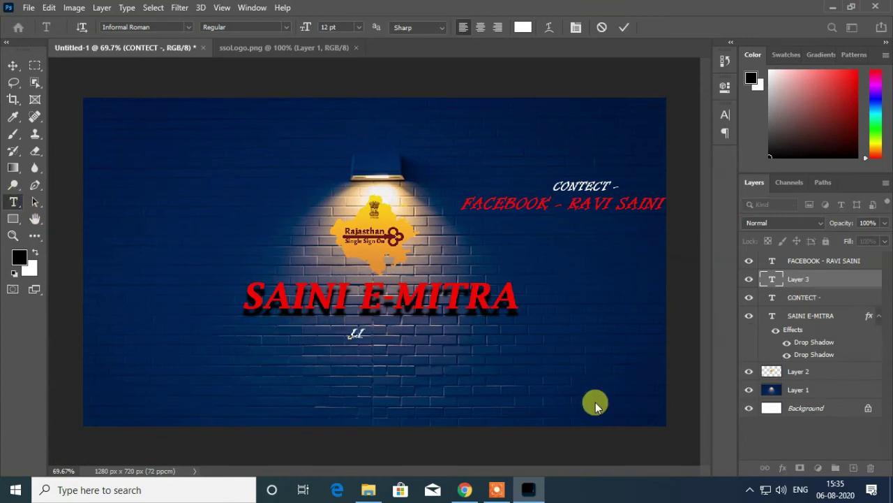
key(ctrl+a)
click(725, 114)
click(631, 150)
click(614, 241)
click(628, 133)
click(768, 272)
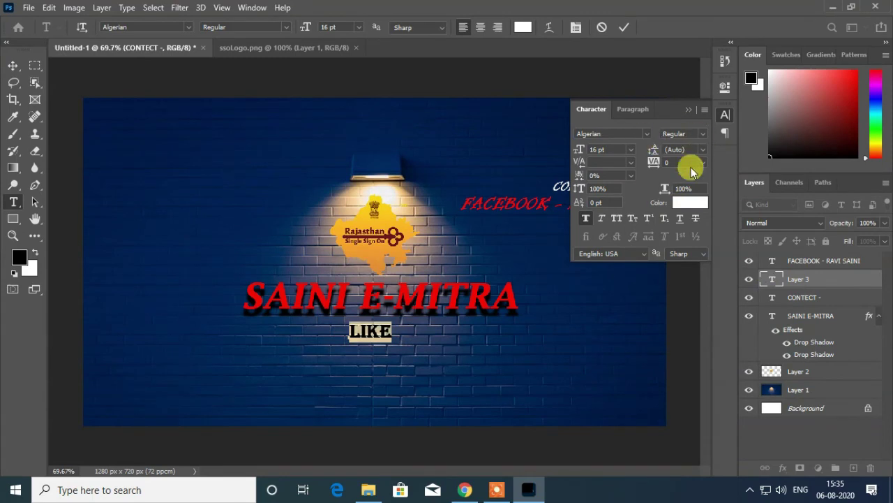
click(789, 272)
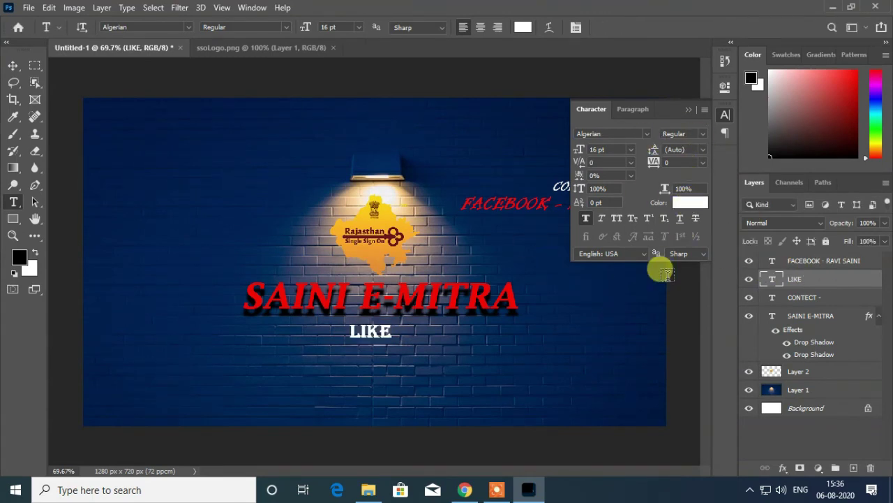
Step: Add the white text SUBSCRIBE in 16 pt Algerian and place it directly beneath LIKE
click(357, 349)
text(SUBSCRIBE)
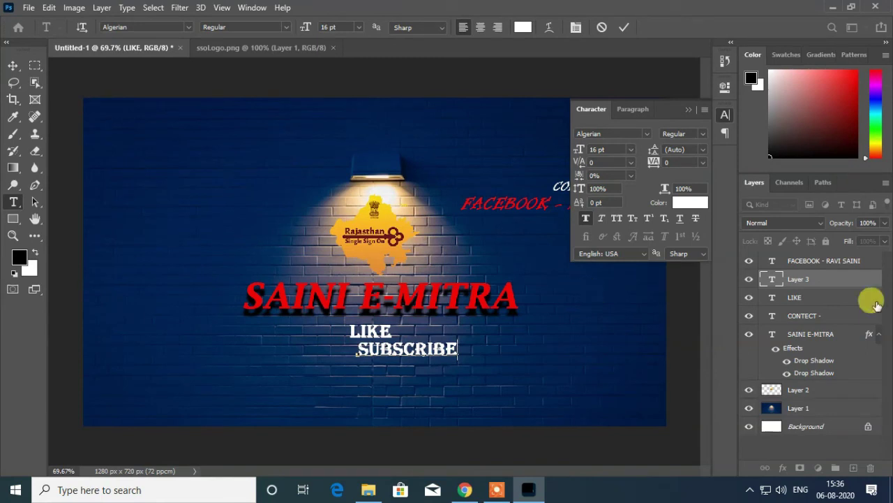
drag(442, 348, 399, 354)
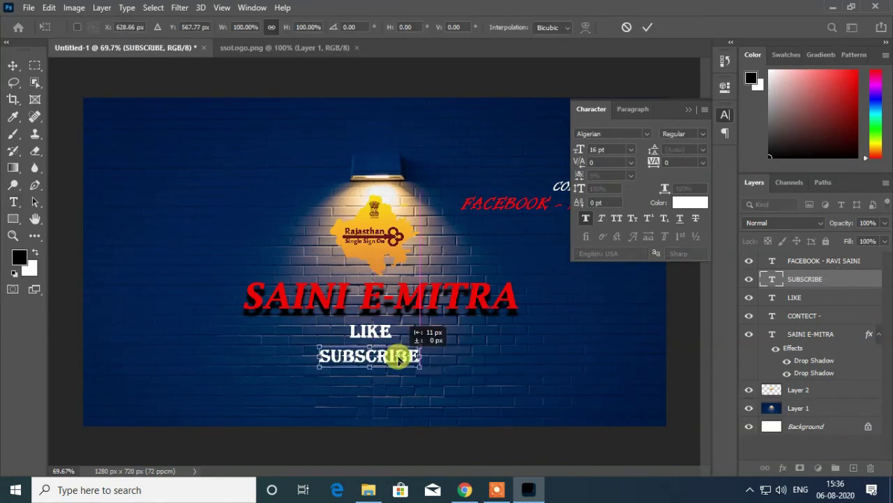
Step: Shift the LIKE and SUBSCRIBE text slightly right so both are centred horizontally on the canvas, SUBSCRIBE at X 640 px
click(810, 264)
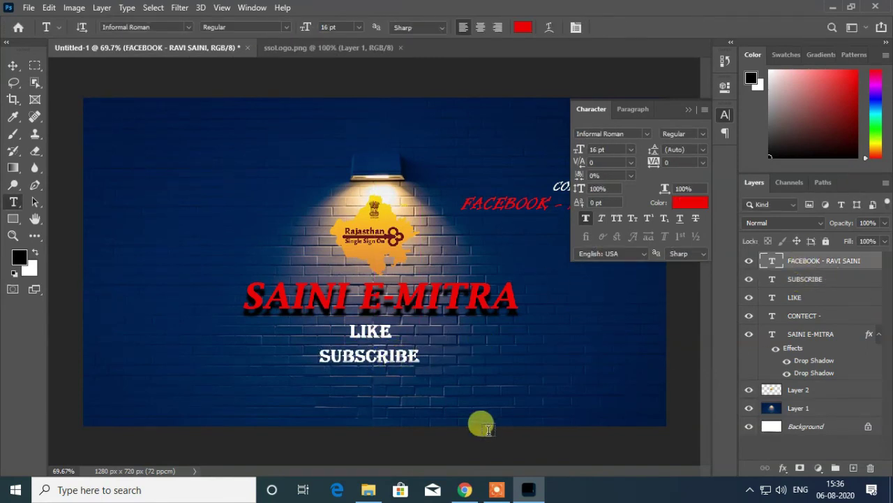
click(802, 297)
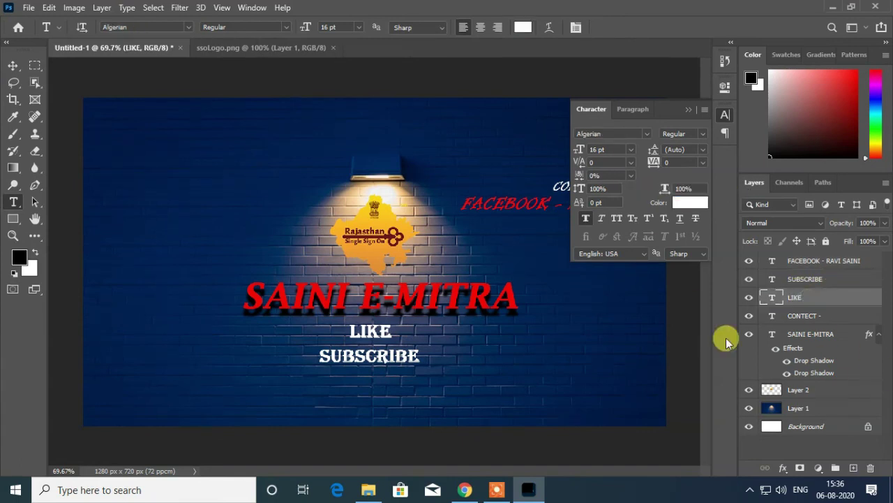
drag(381, 334, 395, 358)
click(806, 280)
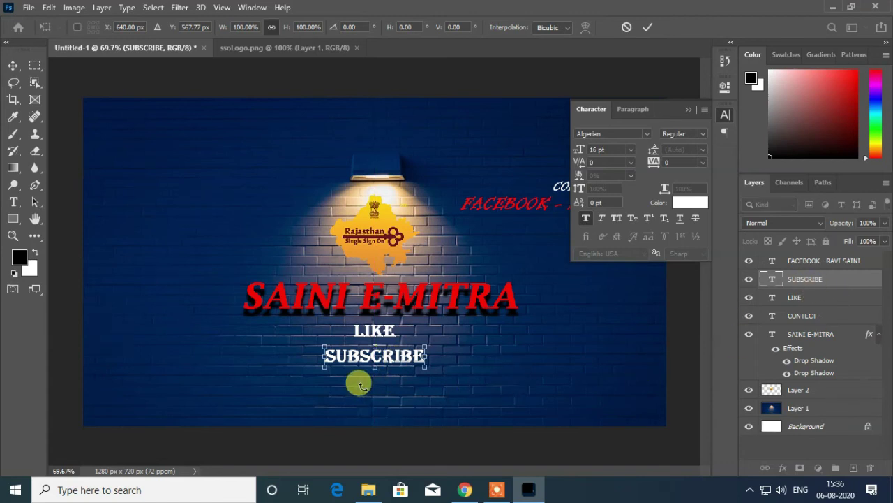
Step: Add the white text SHARE in 16 pt Algerian below SUBSCRIBE, centre it at about X 640 px, and collapse the character settings
click(14, 202)
click(356, 381)
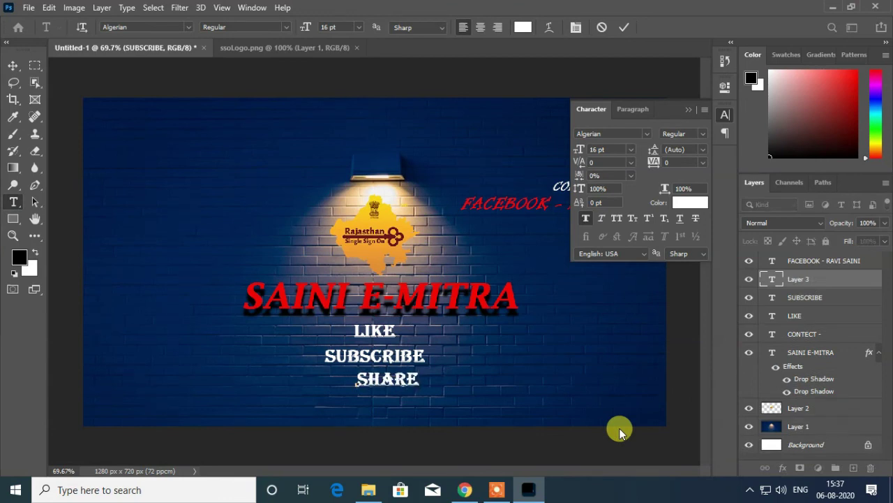
click(818, 279)
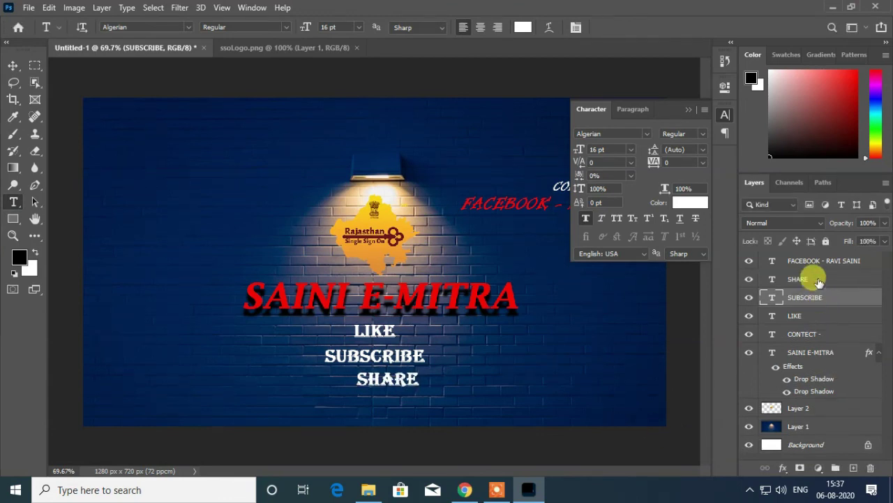
key(ctrl+t)
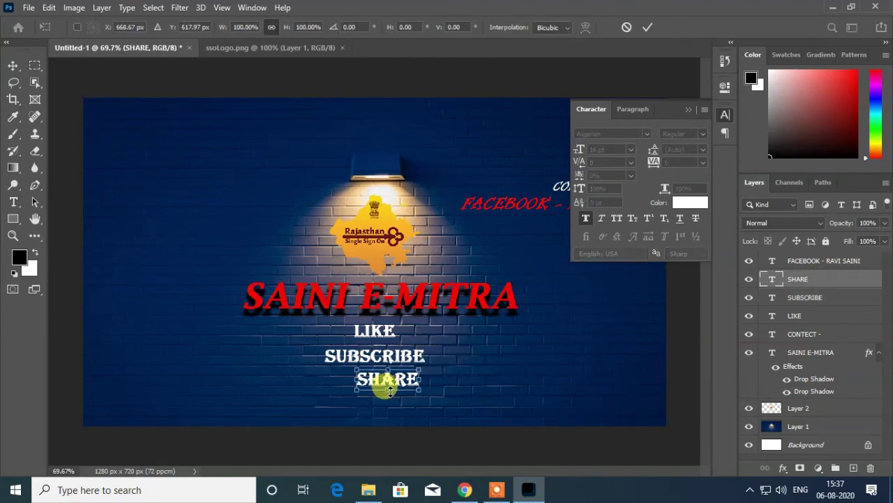
mouse_move(400, 384)
mouse_down()
mouse_move(391, 377)
mouse_move(384, 388)
mouse_up()
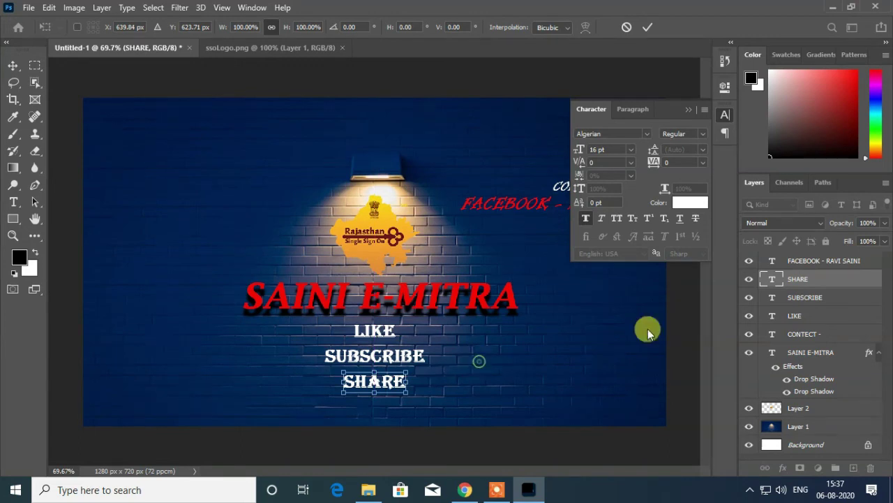
click(725, 114)
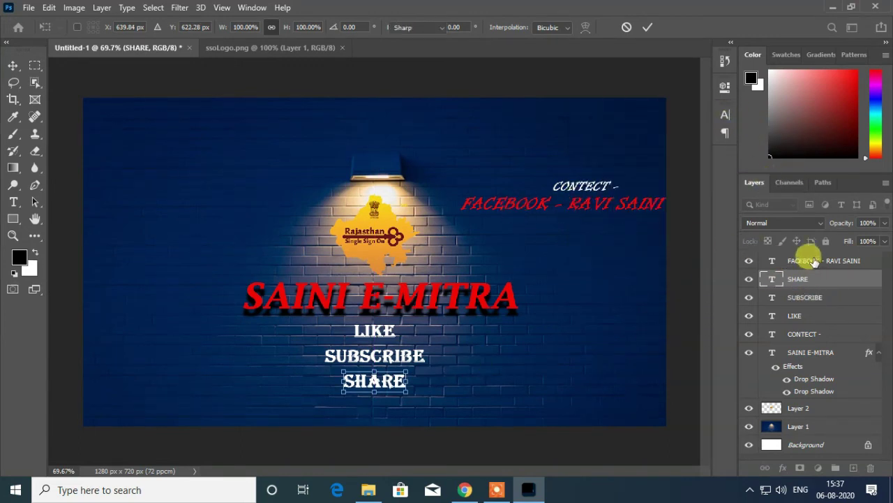
Step: Recolour the whole FACEBOOK line black (000000) and commit the change
double_click(767, 261)
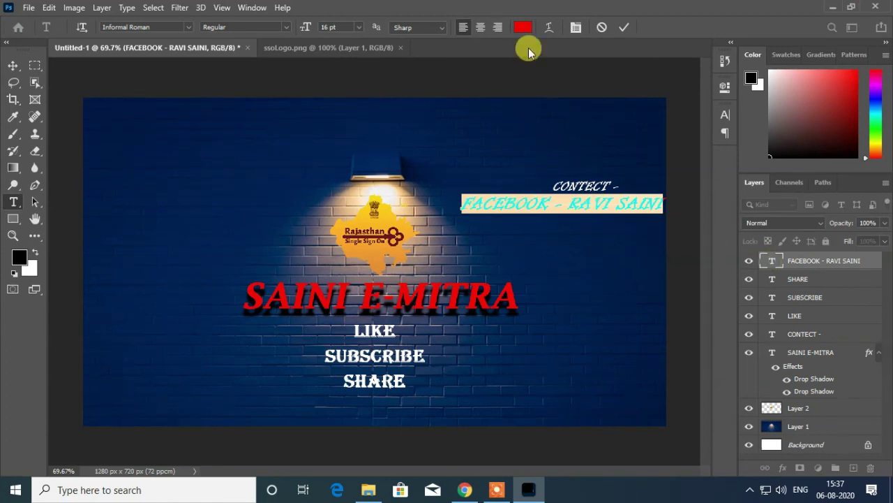
click(522, 27)
drag(412, 229, 454, 275)
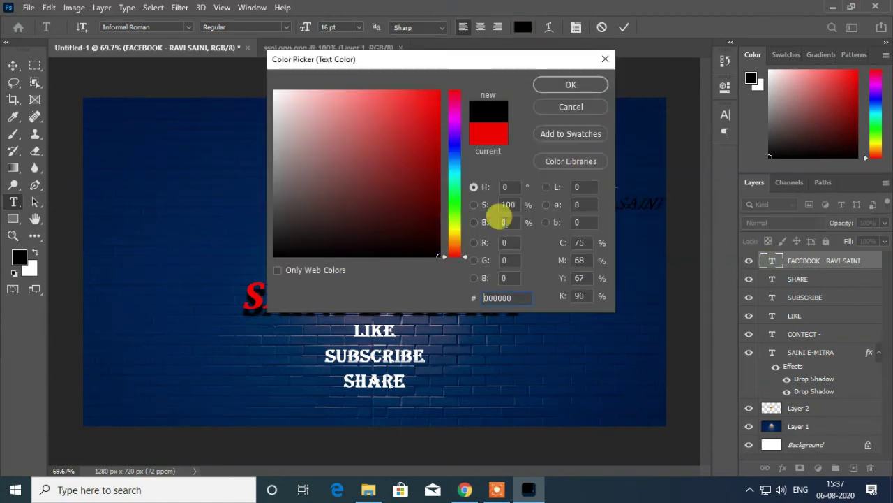
click(571, 85)
click(796, 278)
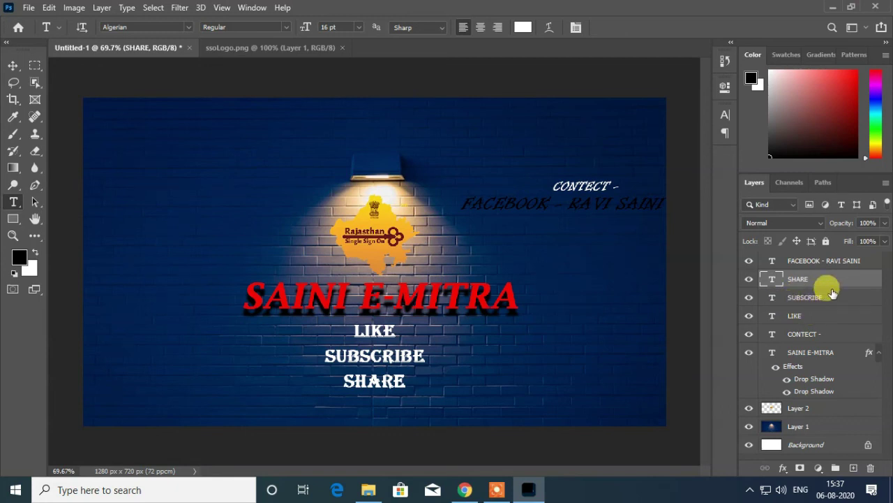
click(822, 261)
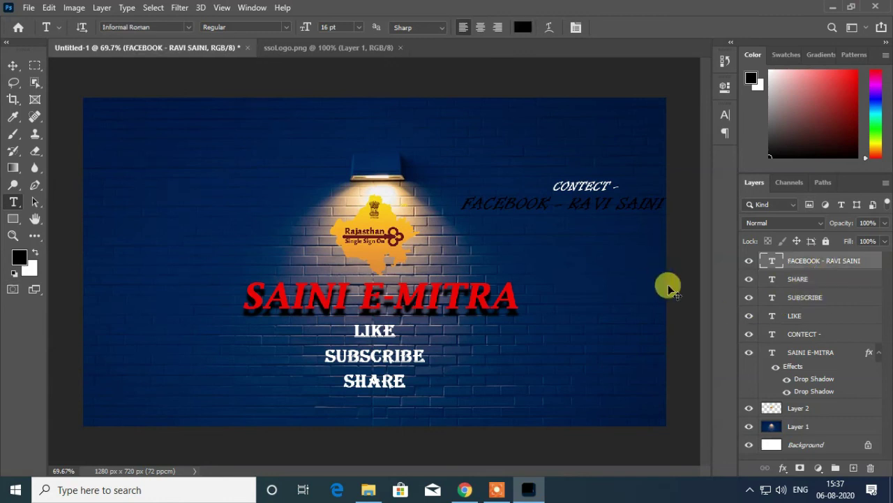
key(ctrl+s)
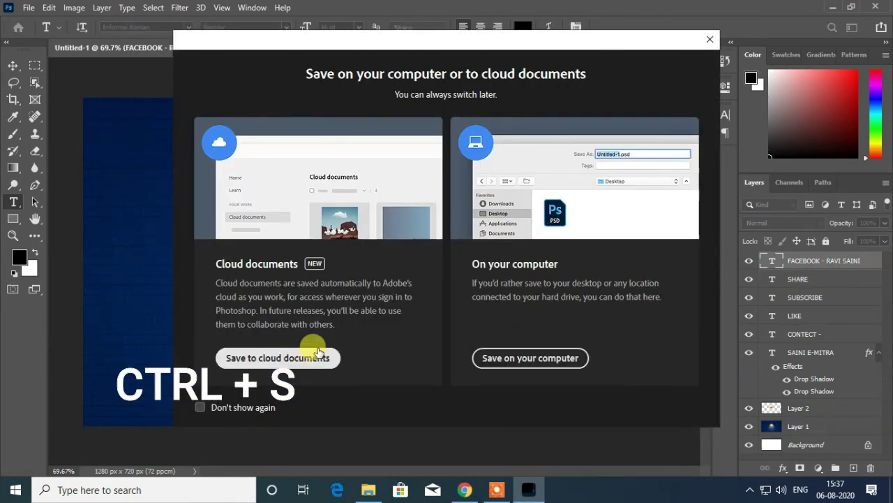
click(531, 358)
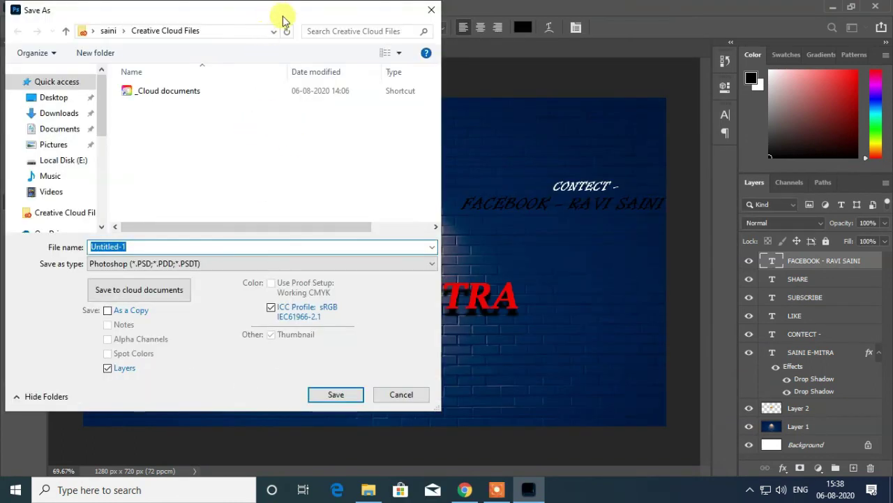
drag(284, 17, 477, 65)
click(626, 59)
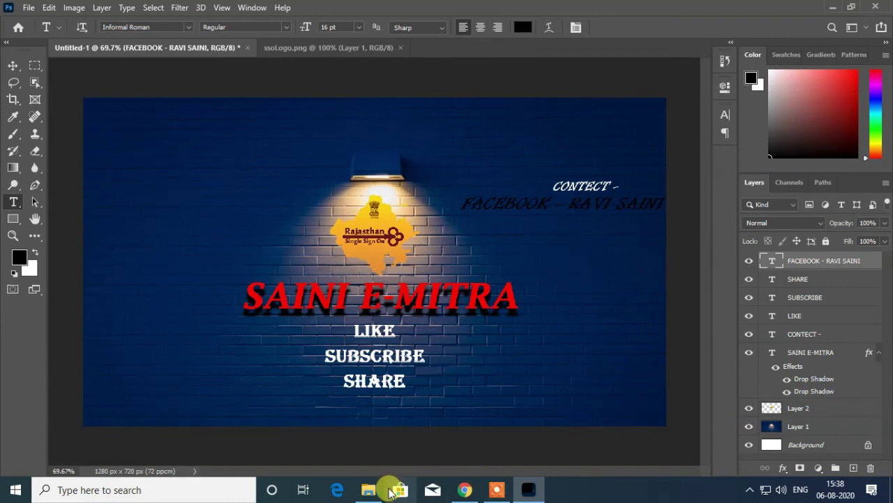
Step: Start saving the design on the computer, naming the file with the owner's first name and choosing the JPEG format
key(ctrl+s)
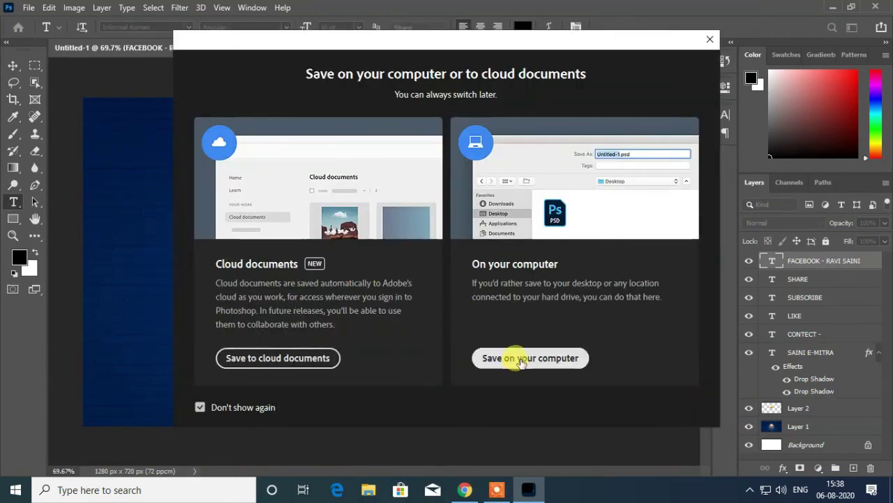
click(521, 358)
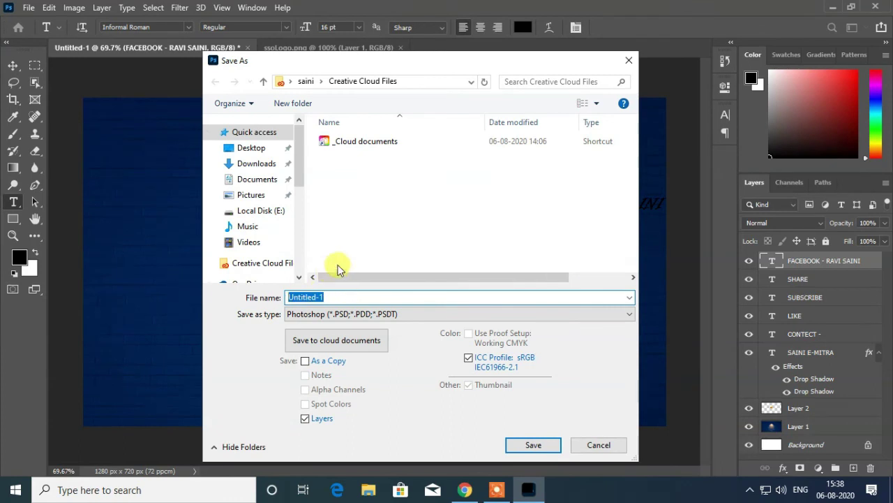
text(RAVI)
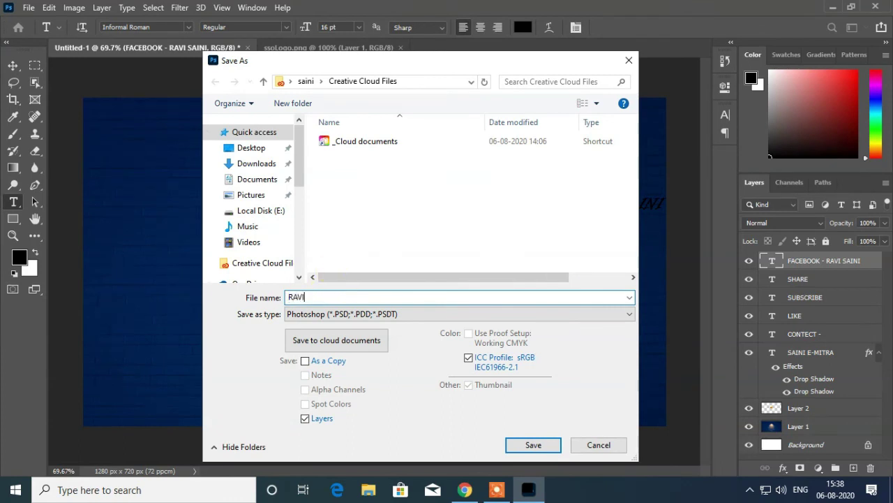
click(519, 318)
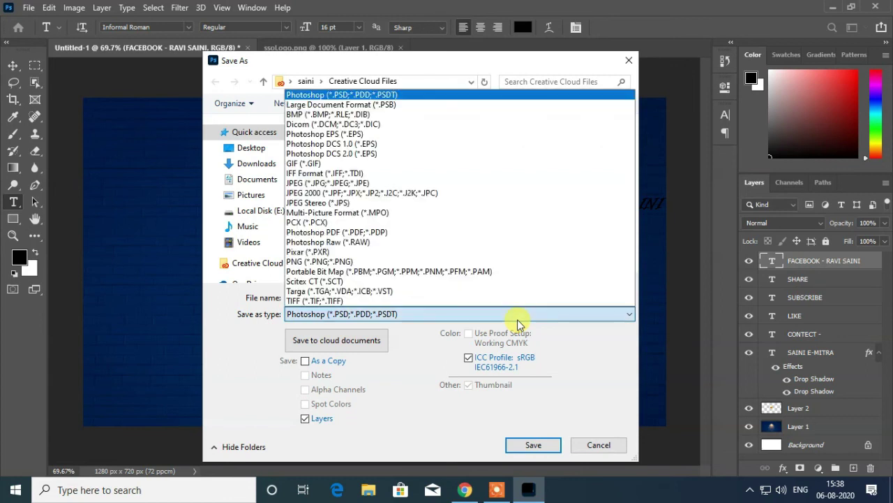
click(411, 183)
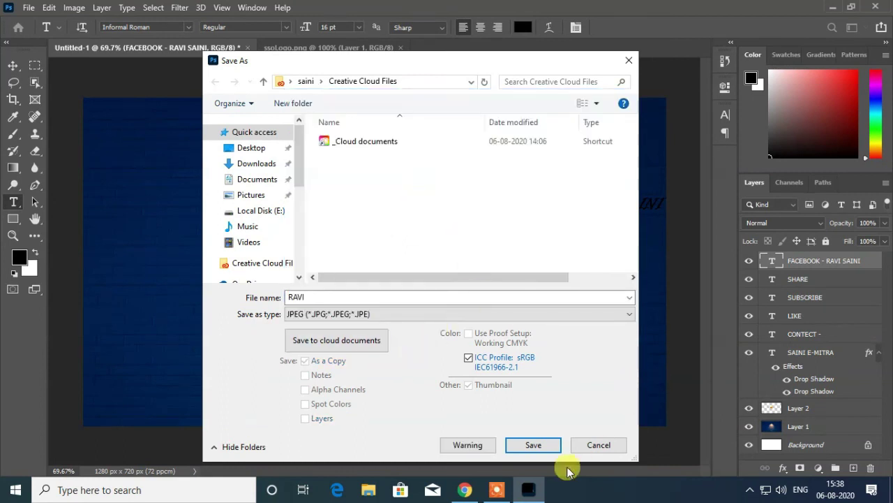
Step: Save the JPEG into the Pictures folder at Maximum quality 12 with the Baseline ("Standard") format option
click(245, 195)
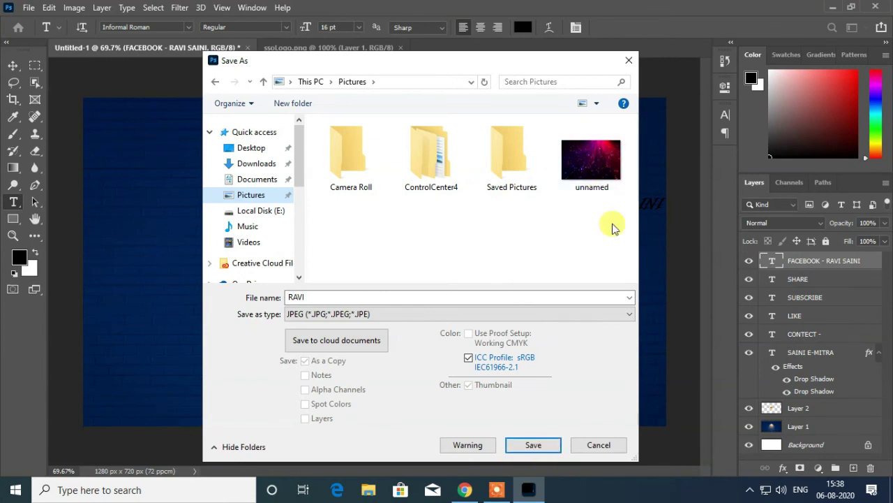
click(535, 447)
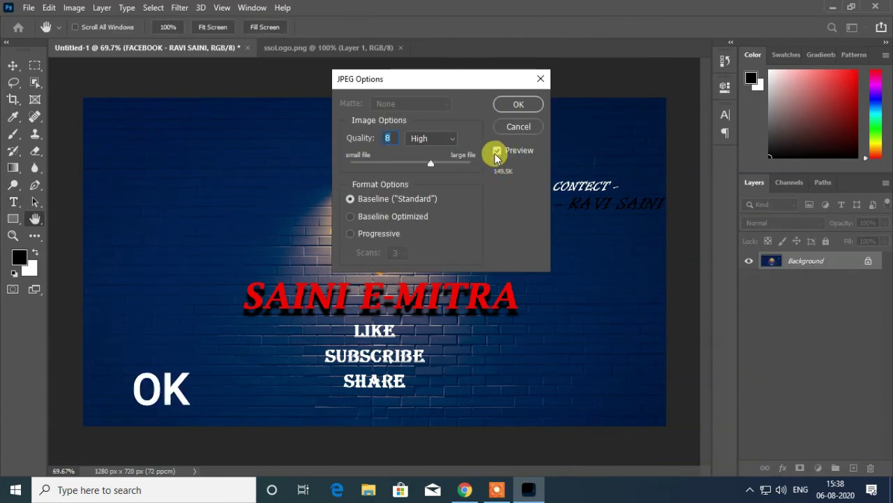
drag(434, 165, 528, 165)
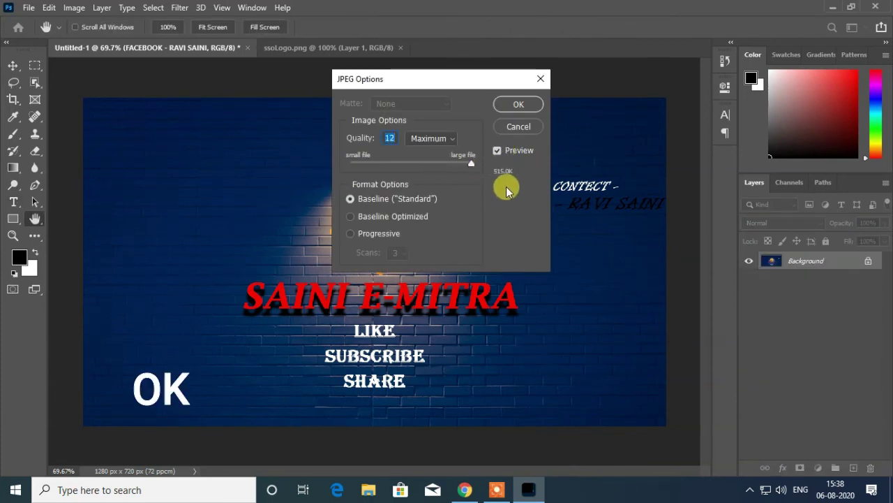
click(519, 105)
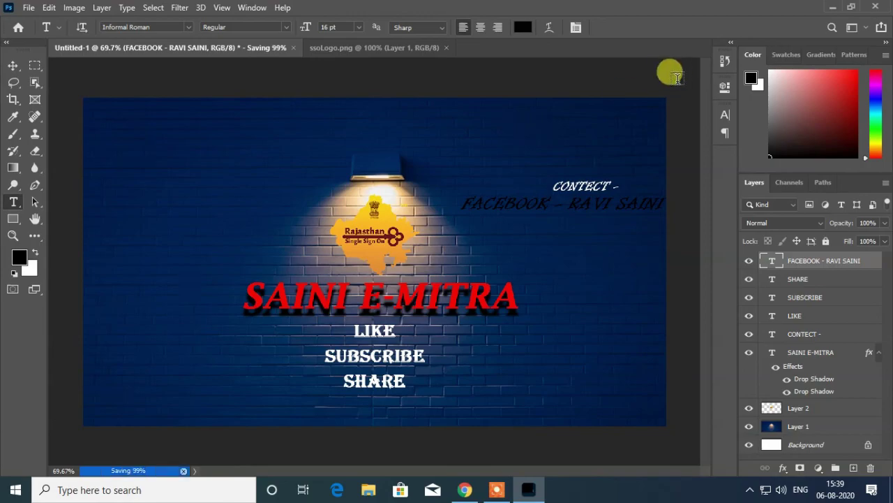
Step: Switch to File Explorer and open the exported JPEG from the Pictures folder in Photos
key(alt+Tab)
key(Return)
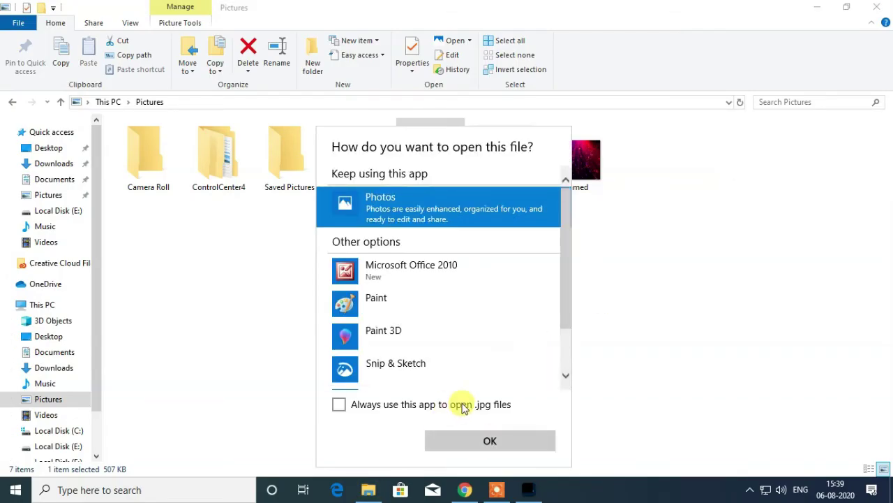
click(493, 440)
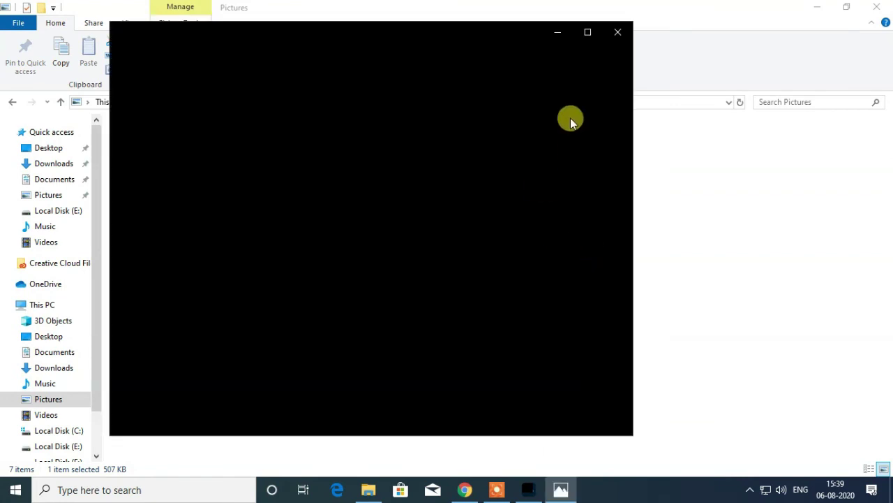